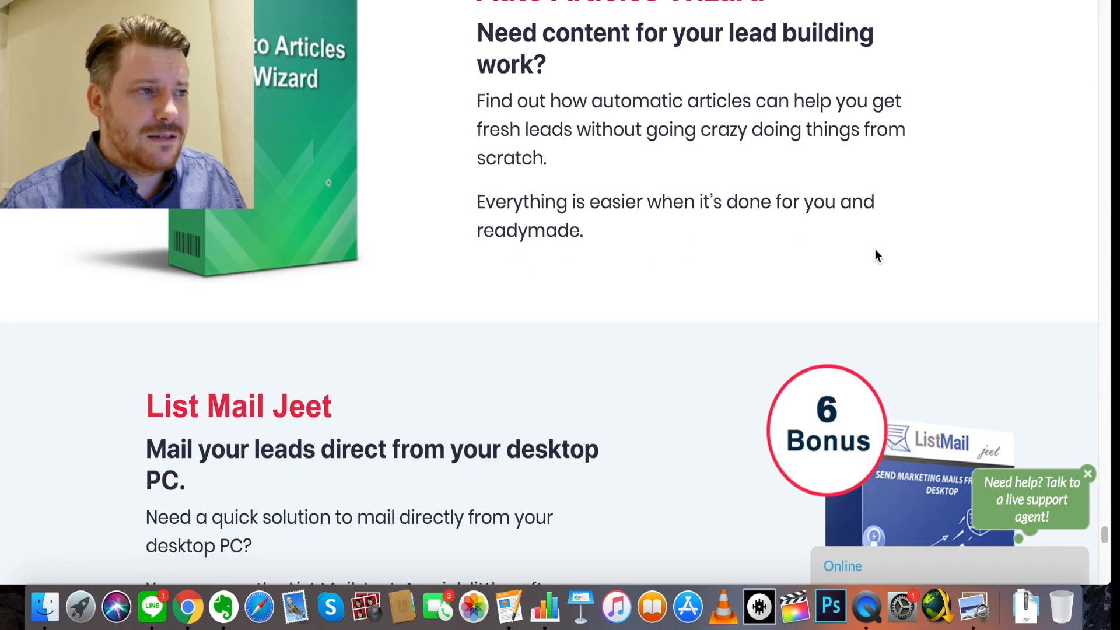
pyautogui.scroll(-11, 875, 250)
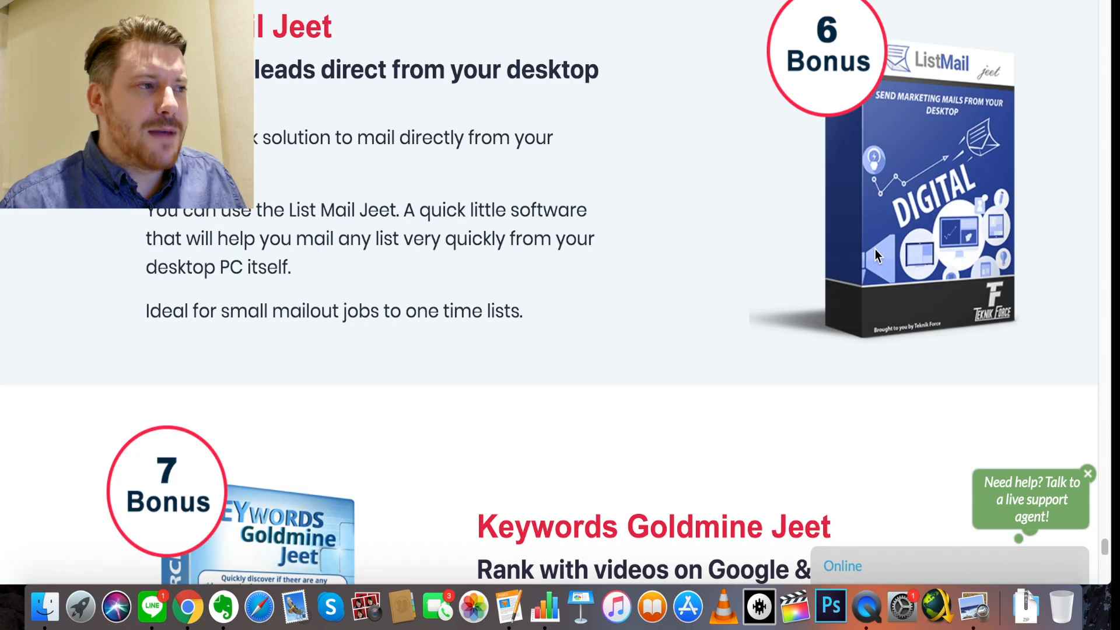
# - Scroll through the VideoSeeder sales page feature list
pyautogui.scroll(1, 875, 249)
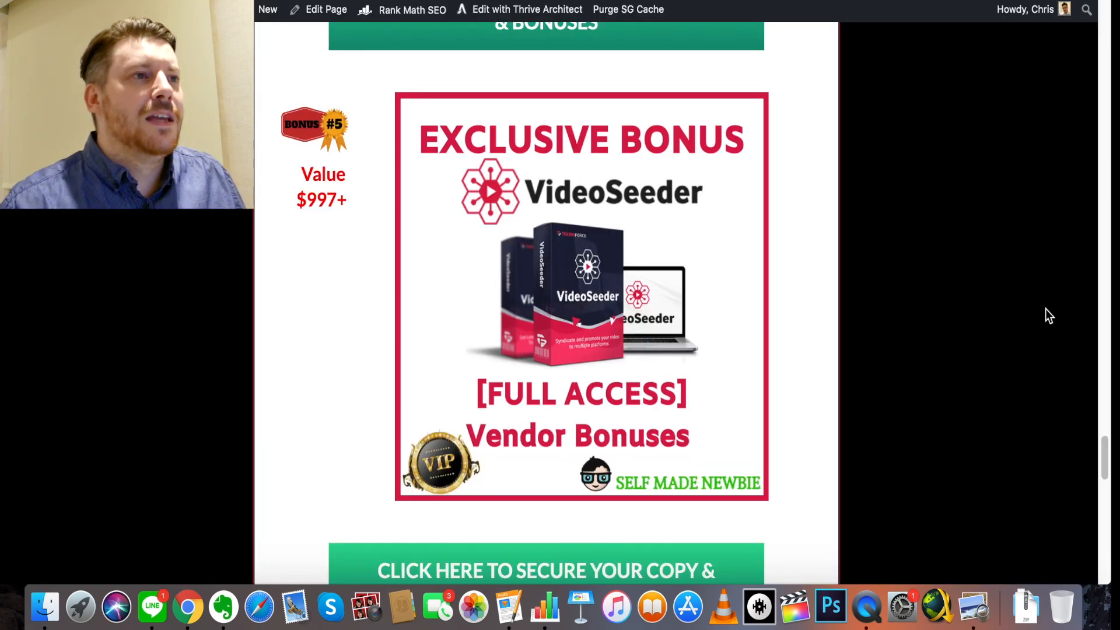
pyautogui.scroll(-2, 978, 292)
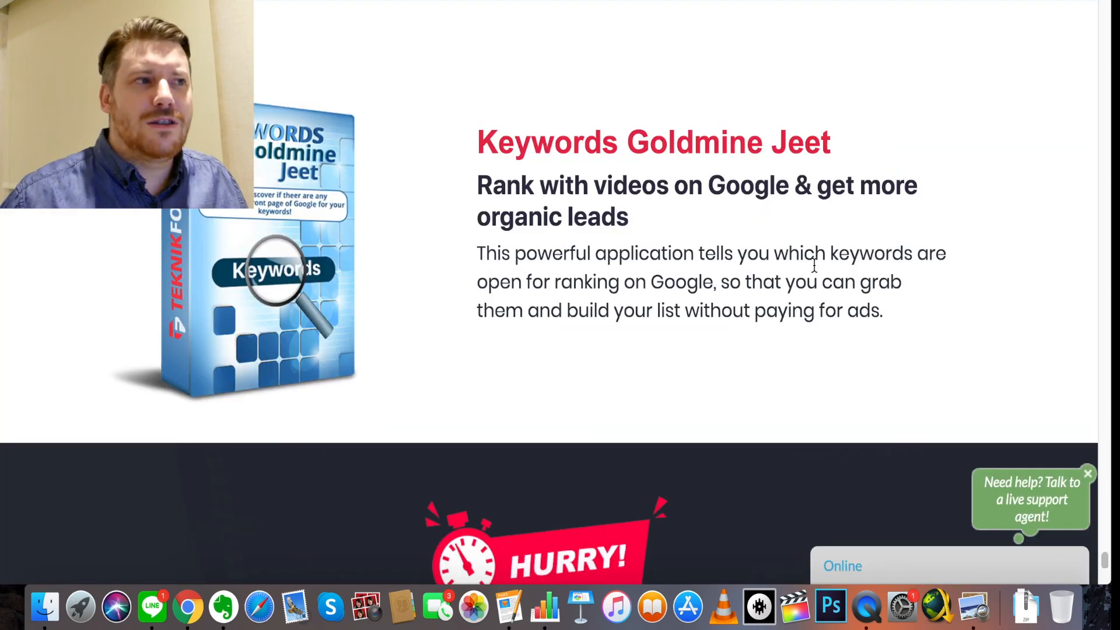
pyautogui.scroll(-5, 797, 264)
pyautogui.scroll(15, 796, 265)
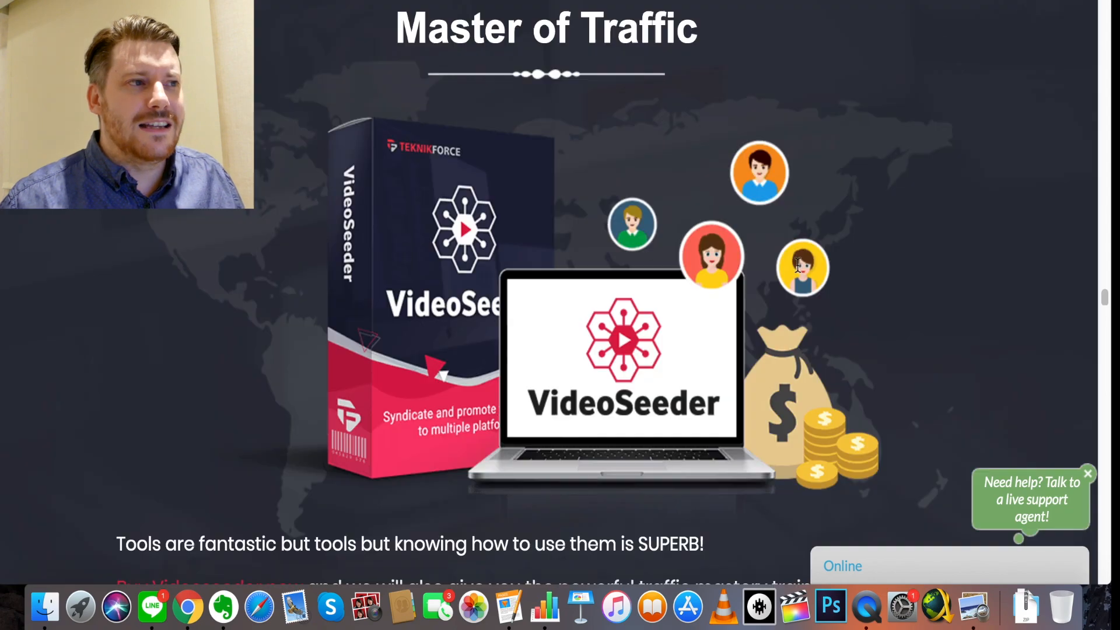
pyautogui.scroll(10, 788, 269)
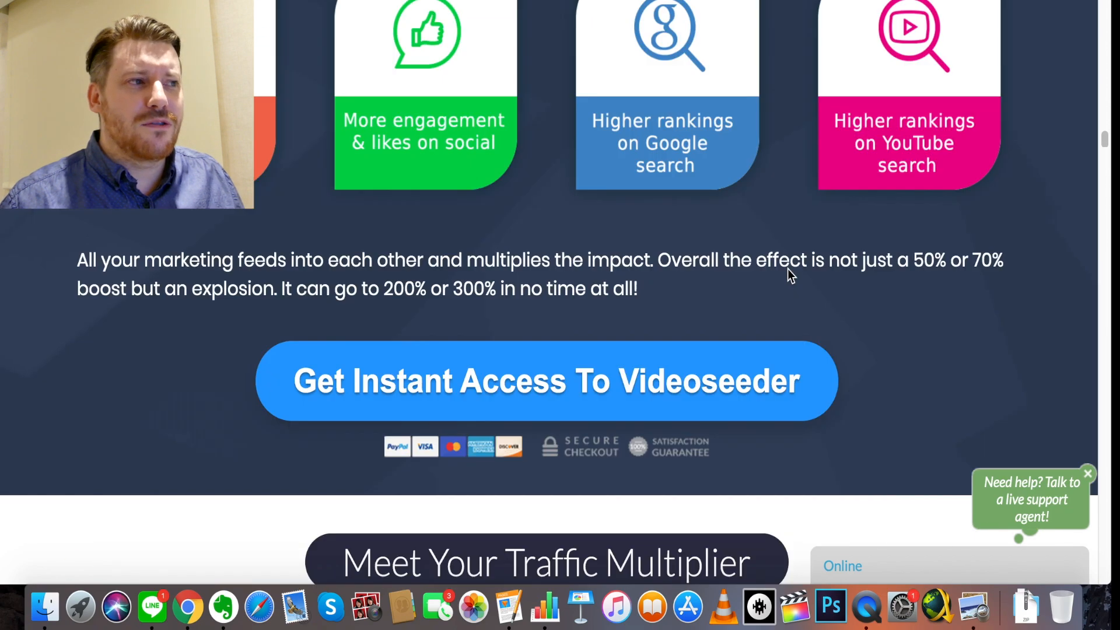
pyautogui.scroll(10, 785, 268)
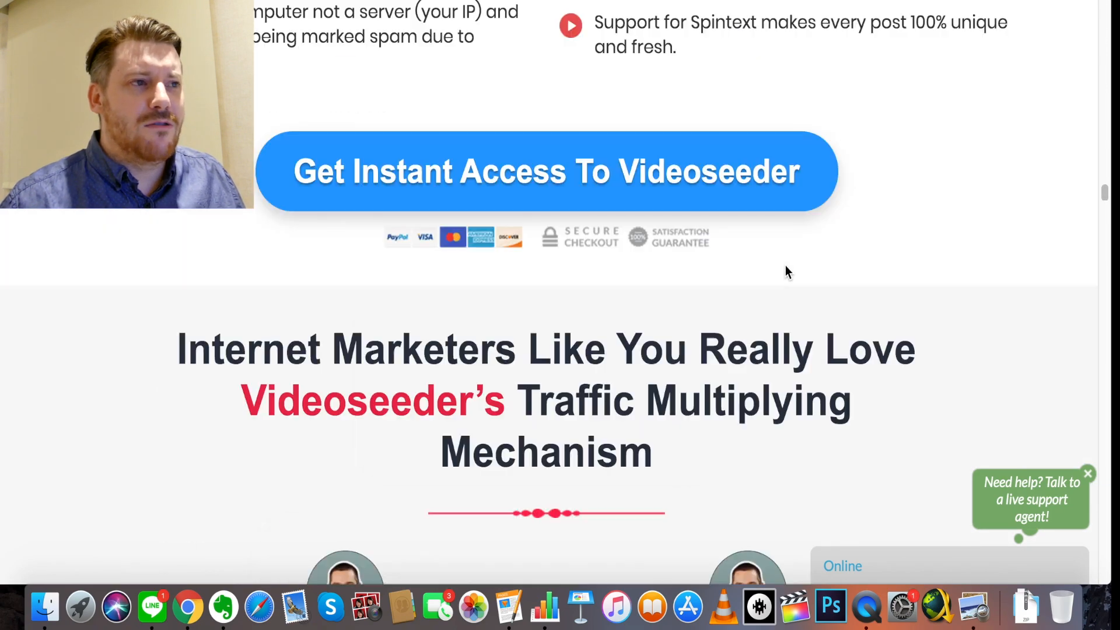
pyautogui.scroll(20, 785, 265)
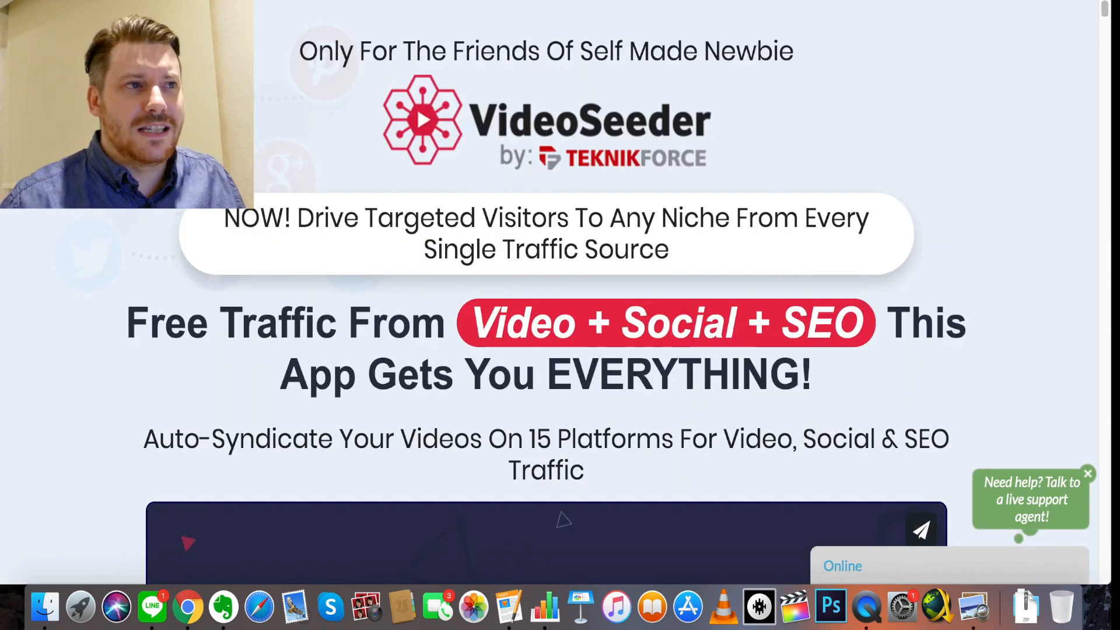
# - Return to the bonus page tab and scroll to the bonus countdown and claim instructions
pyautogui.click(505, 0)
pyautogui.scroll(-3, 510, 249)
pyautogui.scroll(-10, 512, 242)
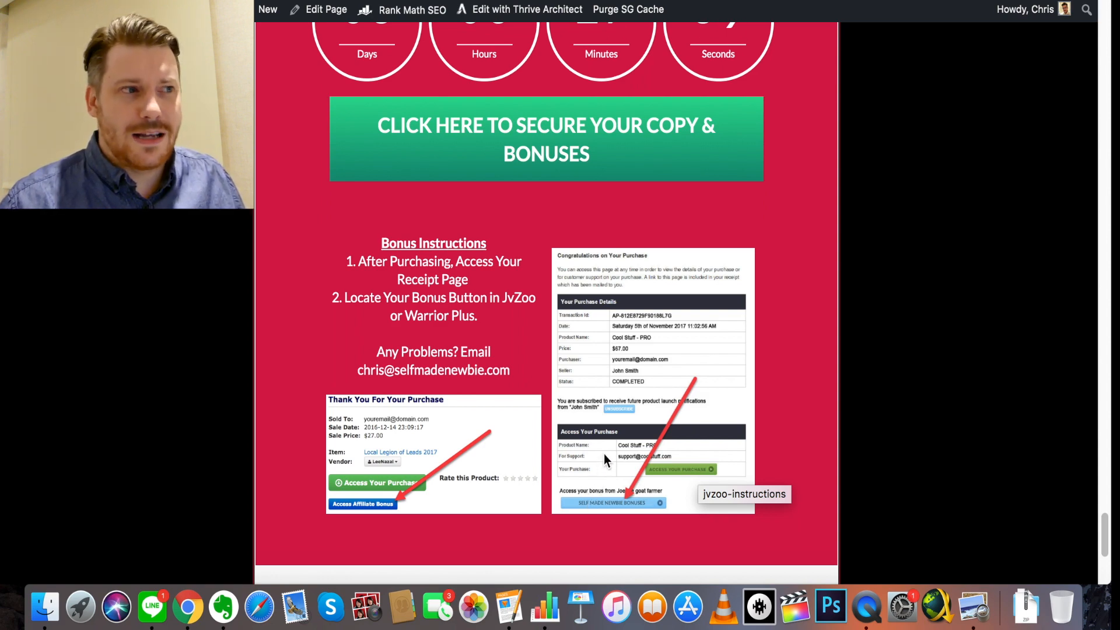
pyautogui.scroll(5, 621, 448)
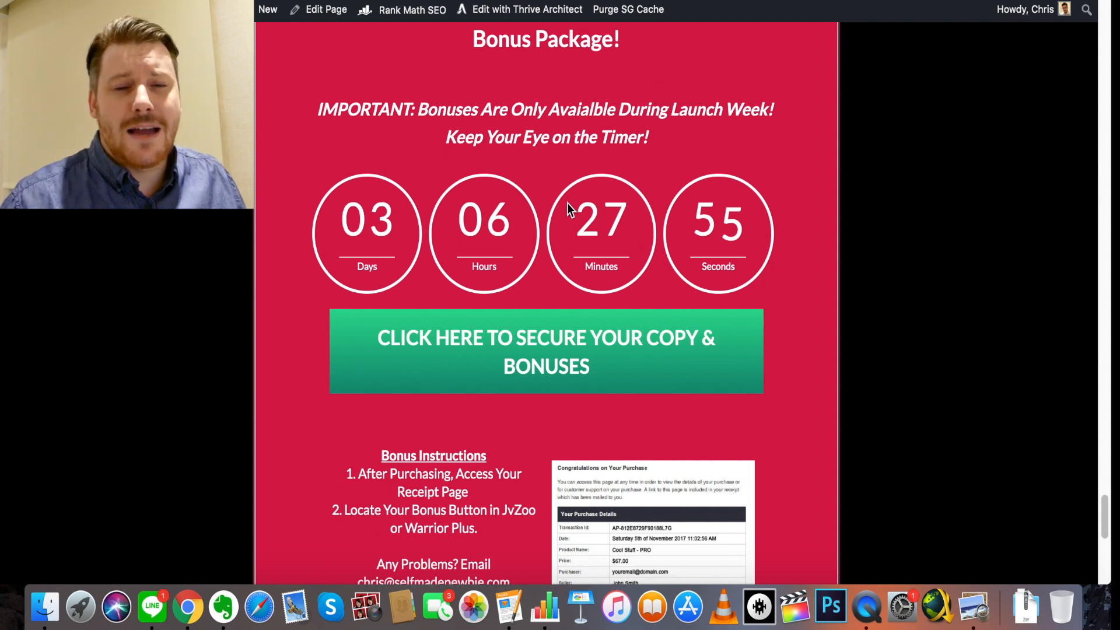
pyautogui.scroll(1, 567, 204)
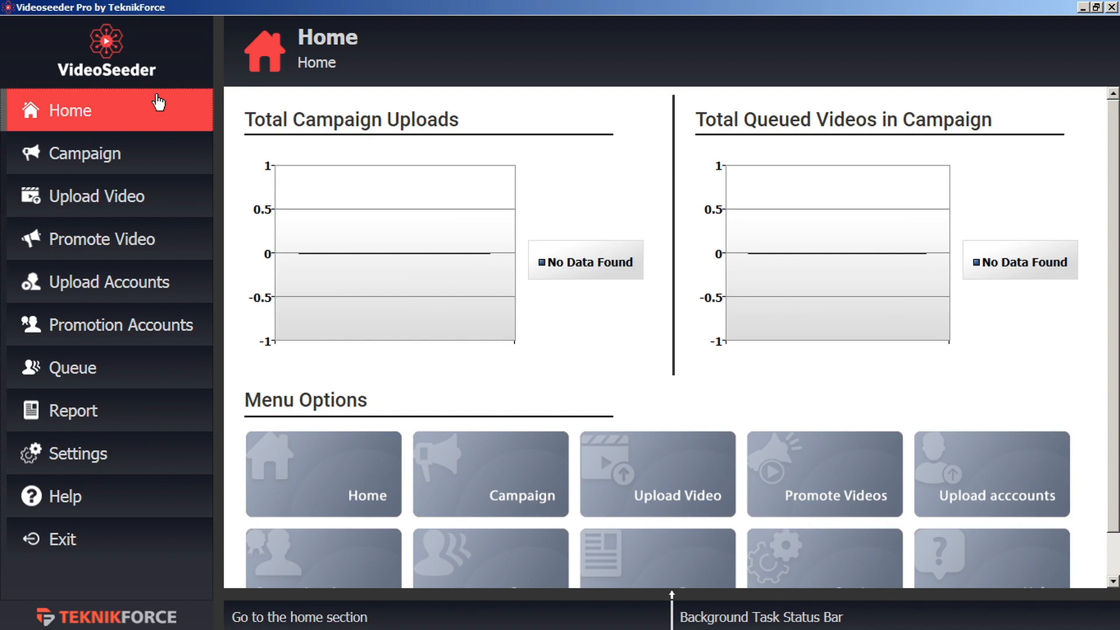
# - Add a YouTube upload account and enter the Google account e-mail
pyautogui.click(166, 294)
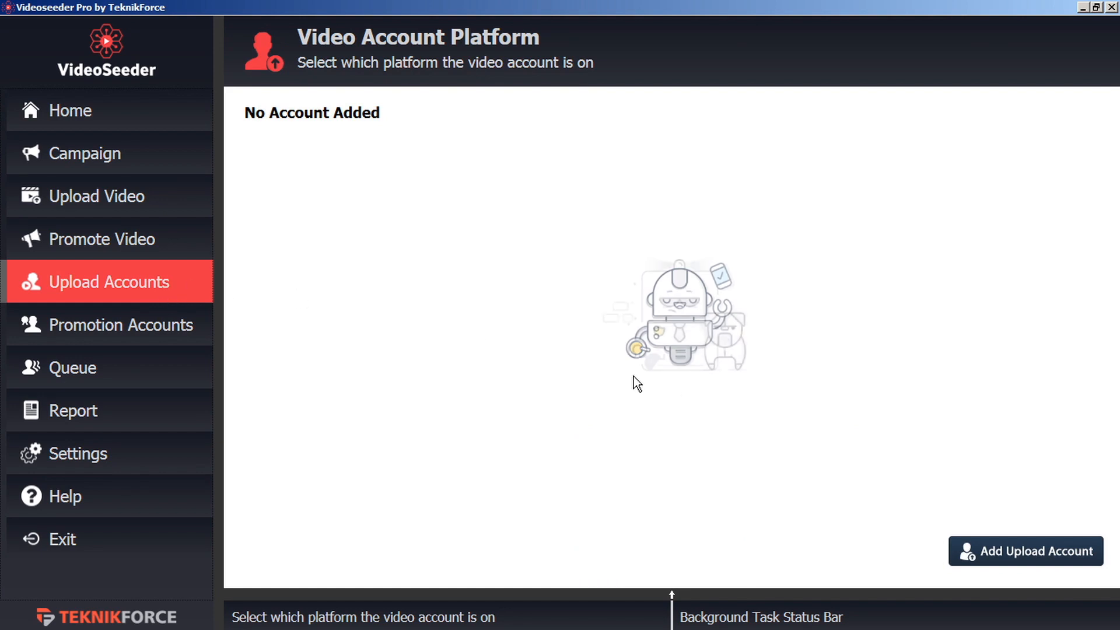
pyautogui.click(1024, 557)
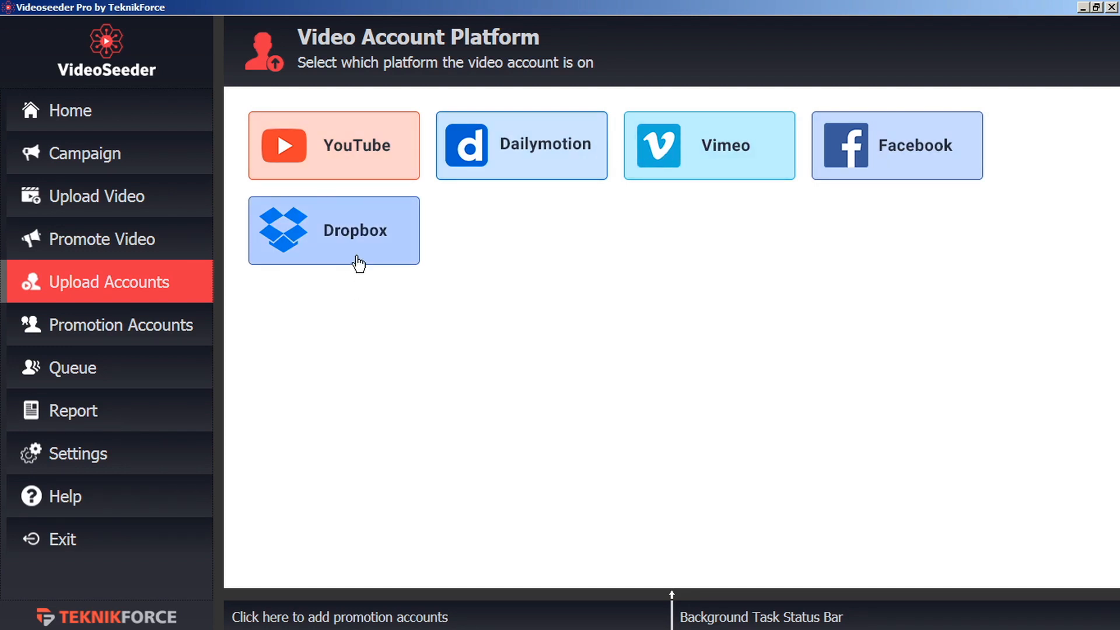
pyautogui.click(352, 162)
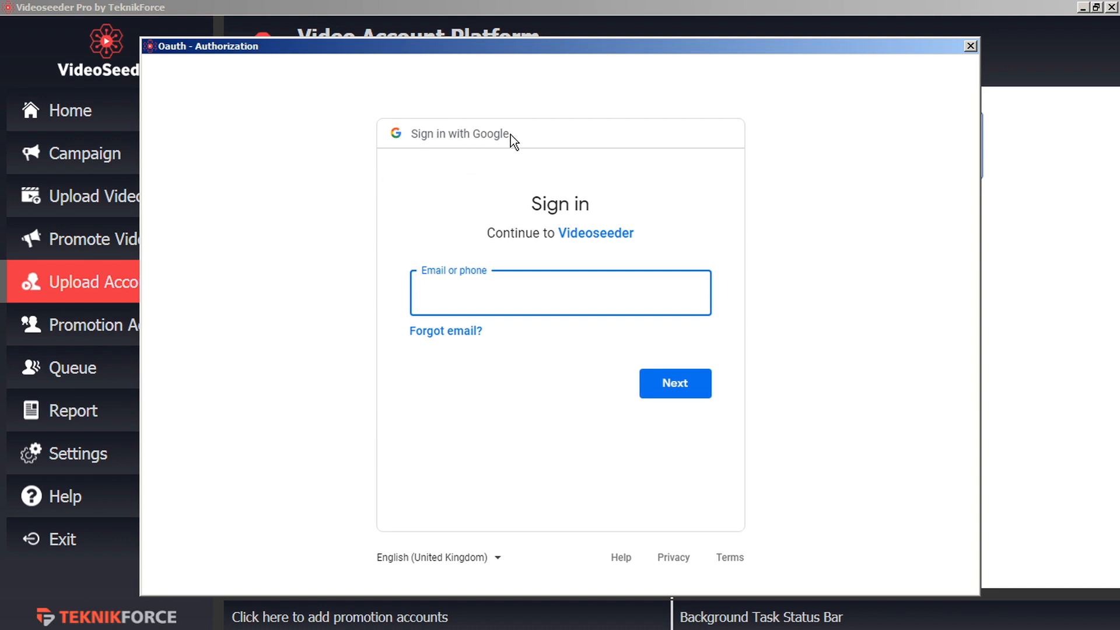
pyautogui.hotkey('ctrl', 'v')
pyautogui.click(678, 389)
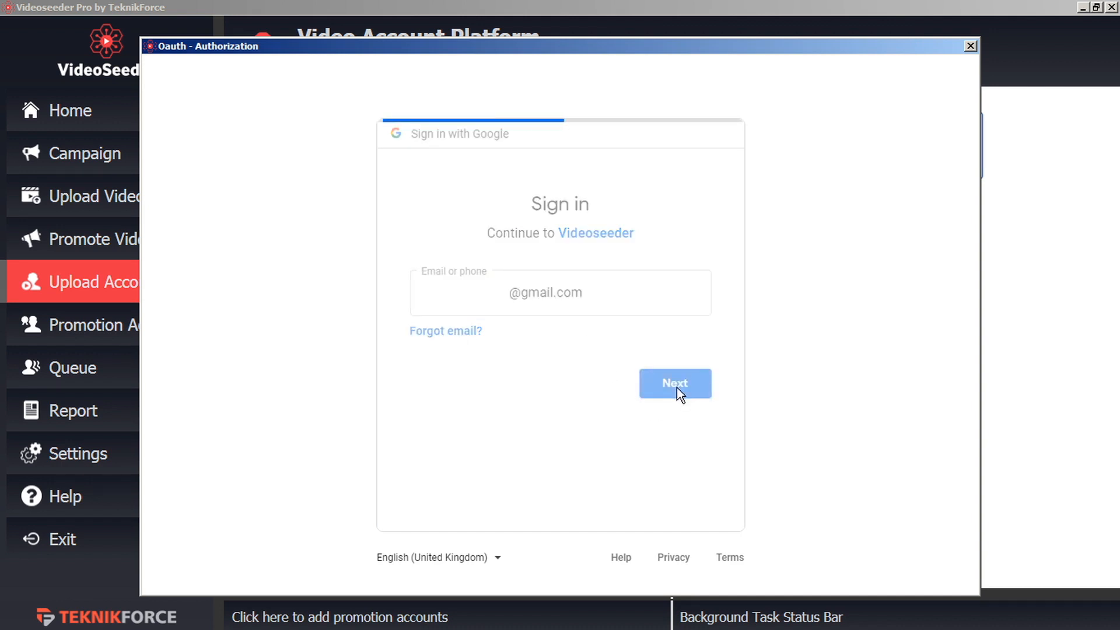
# - Sign in with the Google password and allow VideoSeeder access to the YouTube channel
pyautogui.hotkey('ctrl', 'v')
pyautogui.click(664, 374)
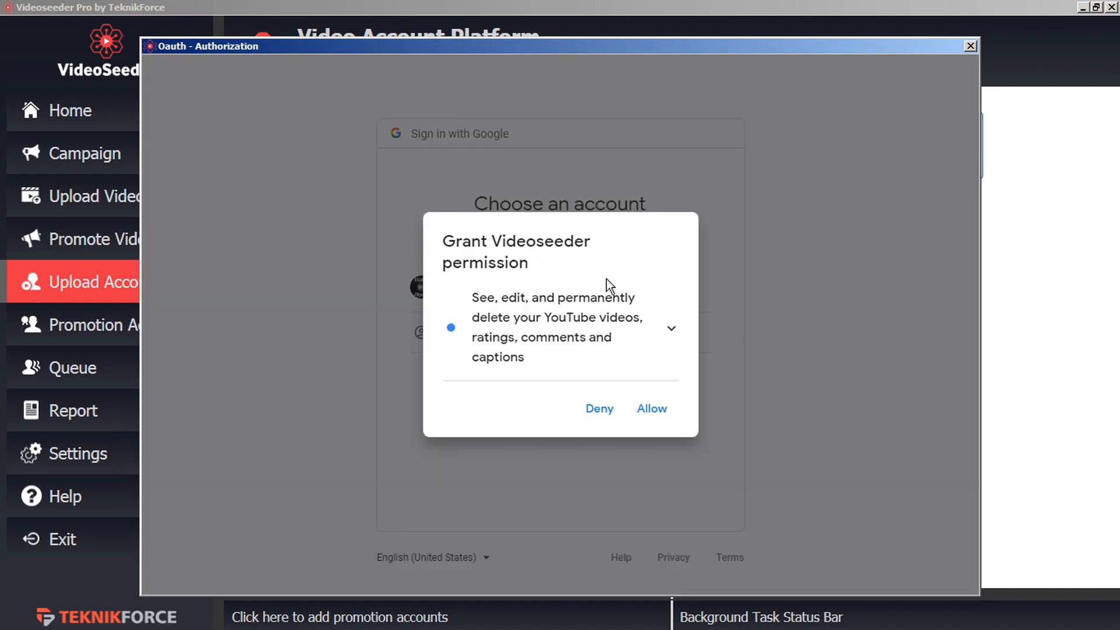
pyautogui.click(653, 409)
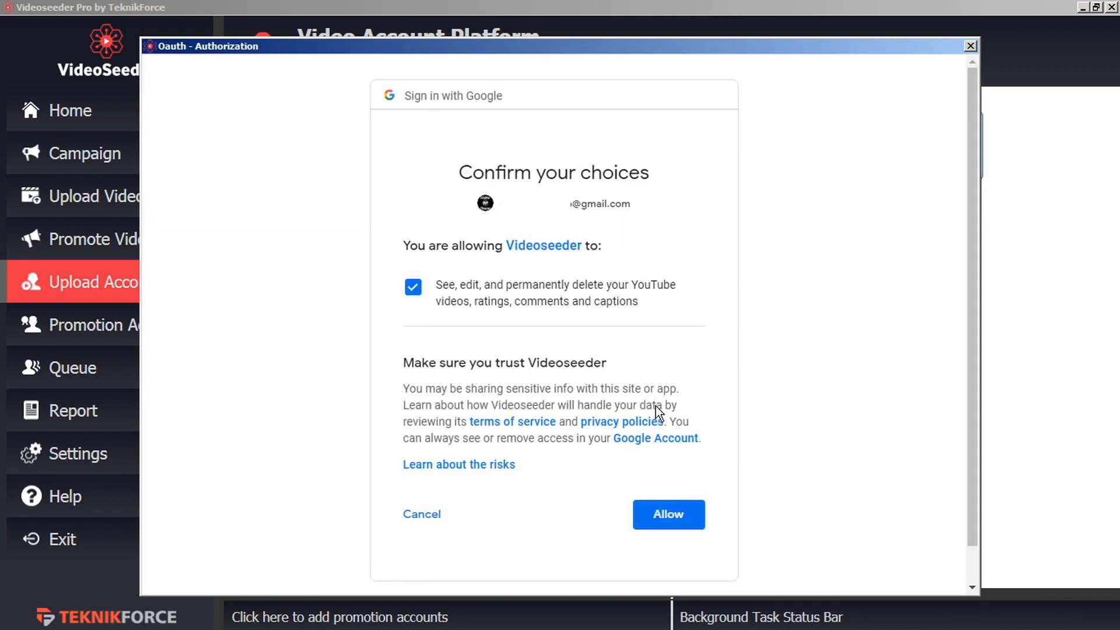
pyautogui.click(679, 517)
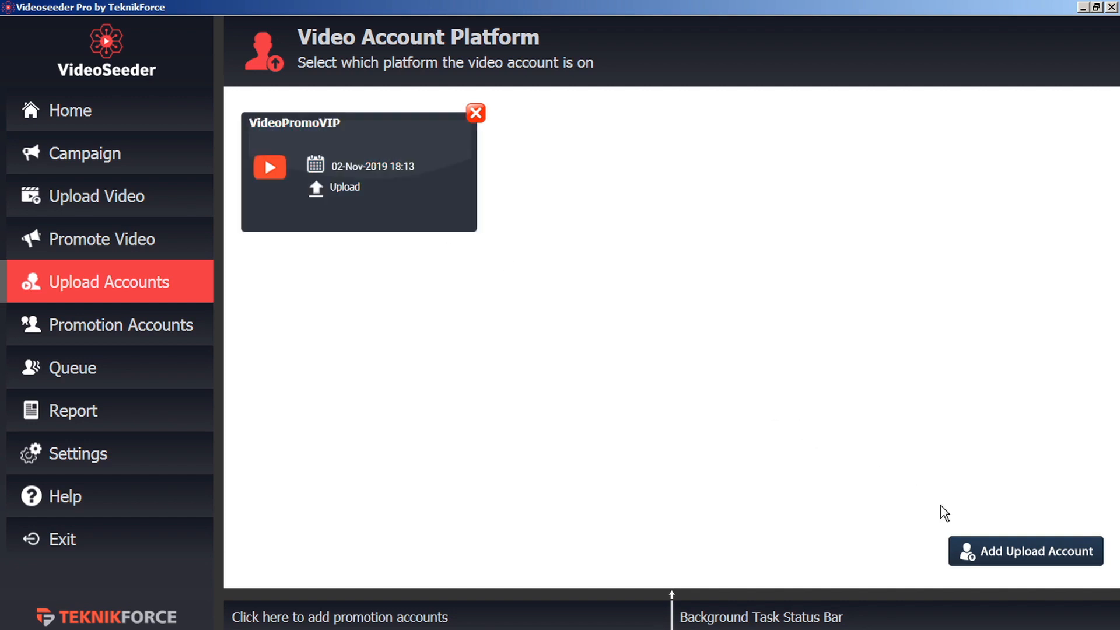
pyautogui.click(995, 554)
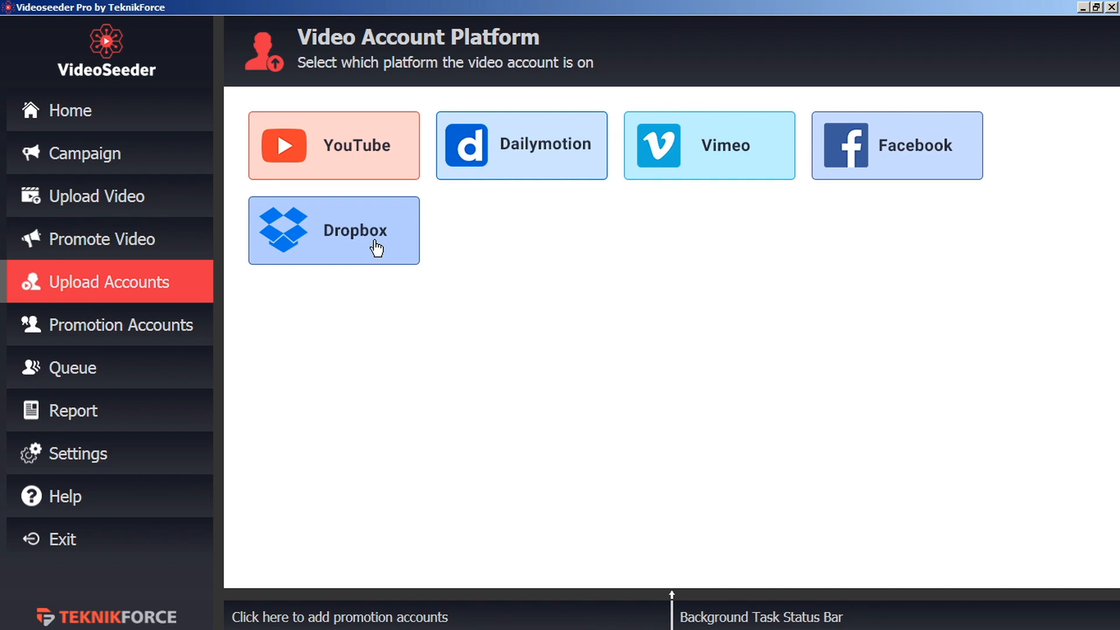
# - Add a Facebook promotion account and log in with the Facebook e-mail and password
pyautogui.click(149, 330)
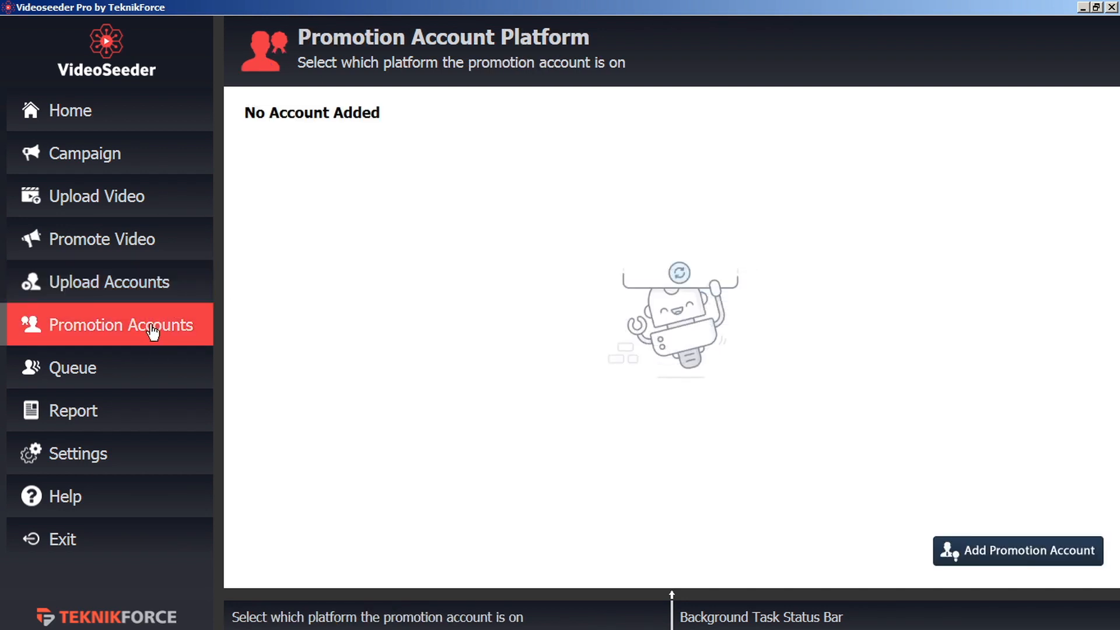
pyautogui.click(988, 548)
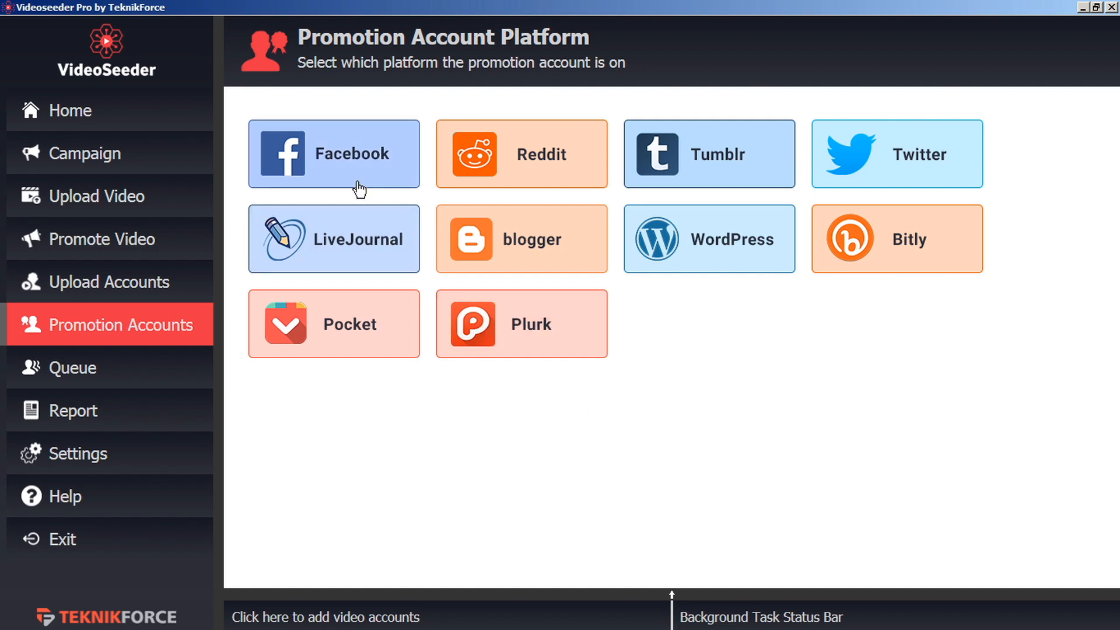
pyautogui.click(356, 157)
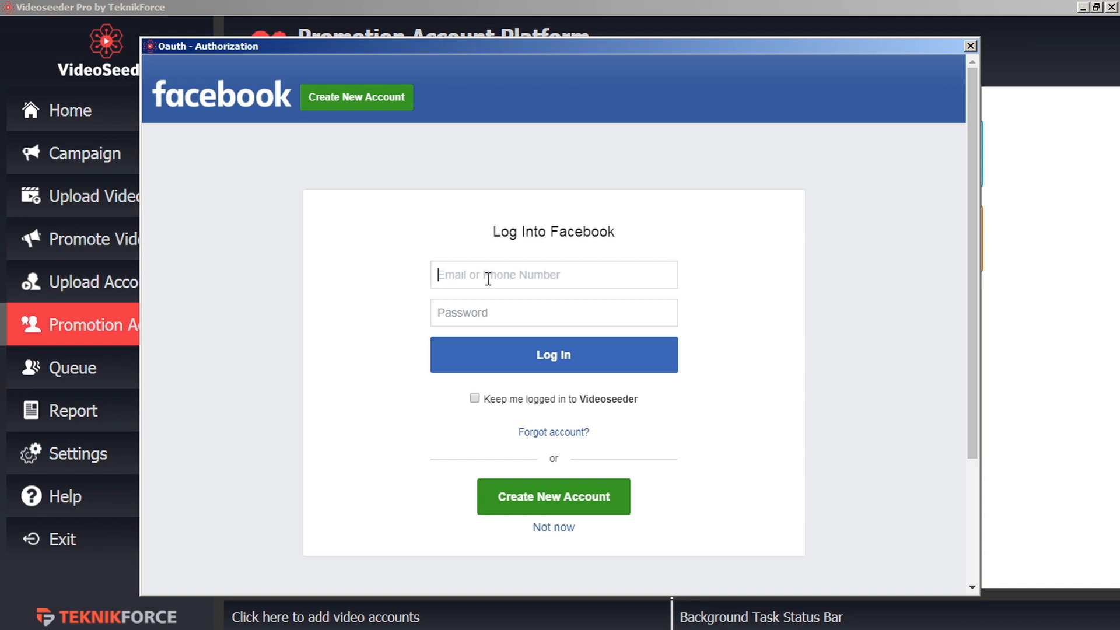
pyautogui.hotkey('ctrl', 'v')
pyautogui.write('•••••••')
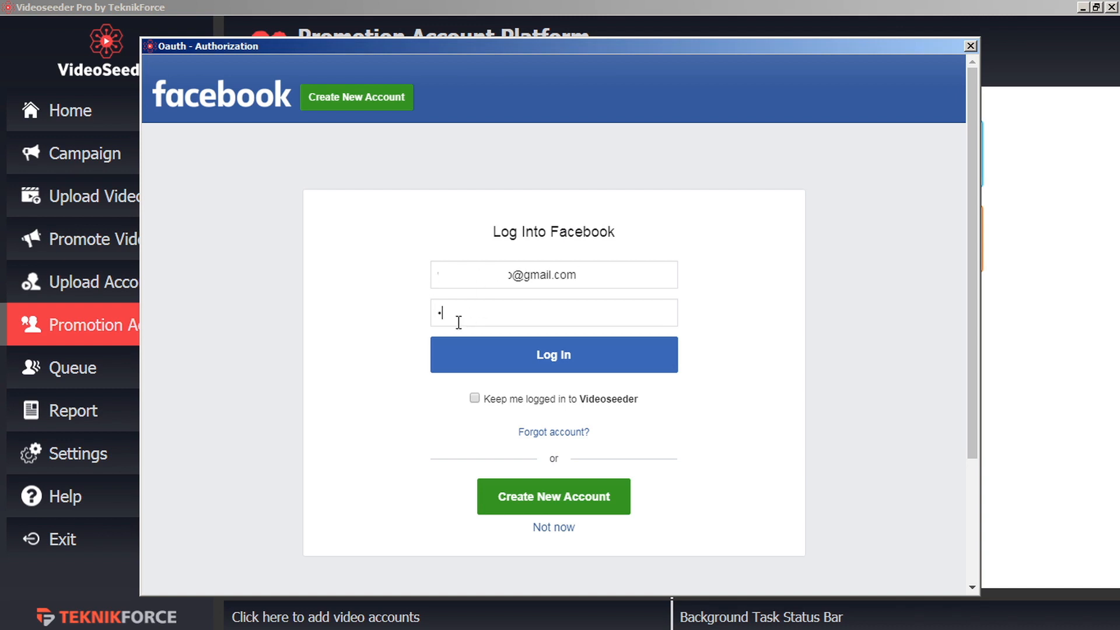
pyautogui.write('•••')
pyautogui.click(537, 362)
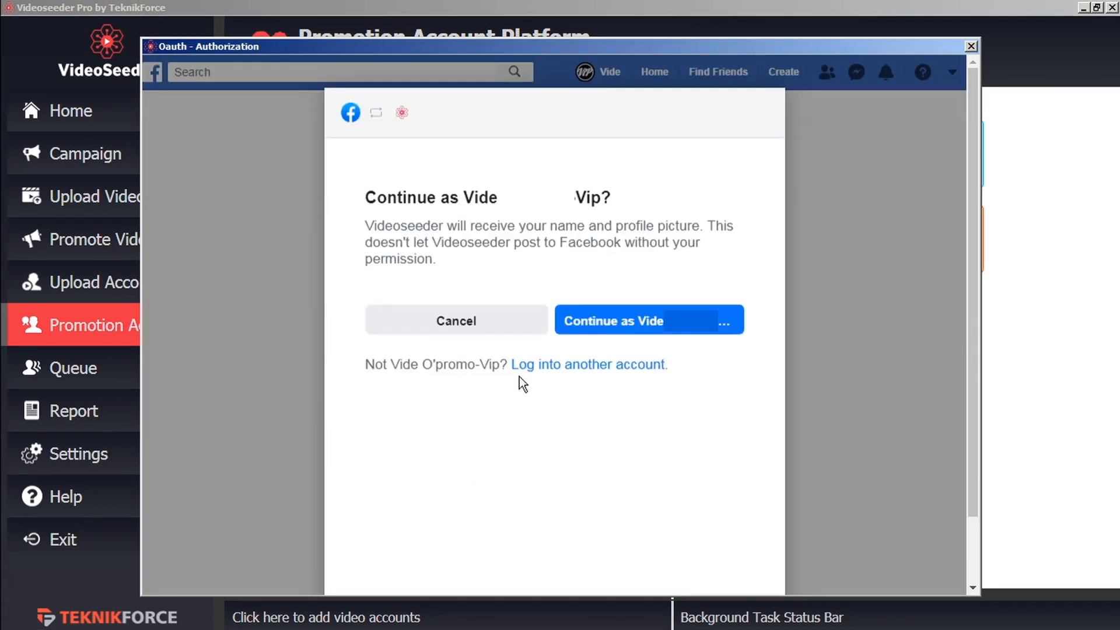
# - Link the Test page with VideoSeeder, then check the upload and promotion account lists
pyautogui.click(640, 321)
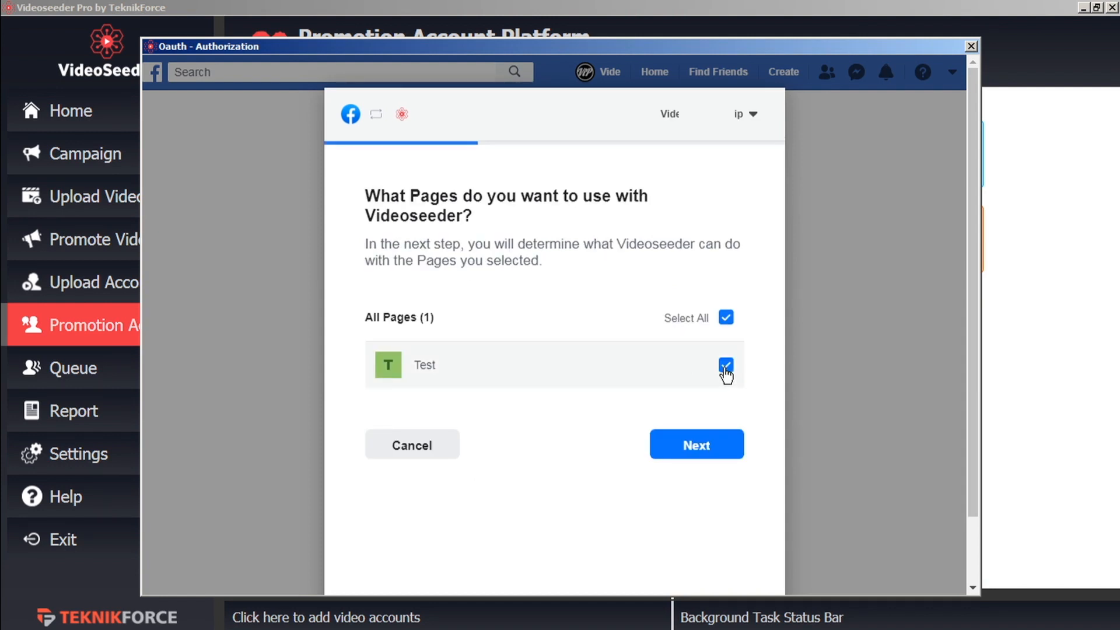
pyautogui.click(692, 452)
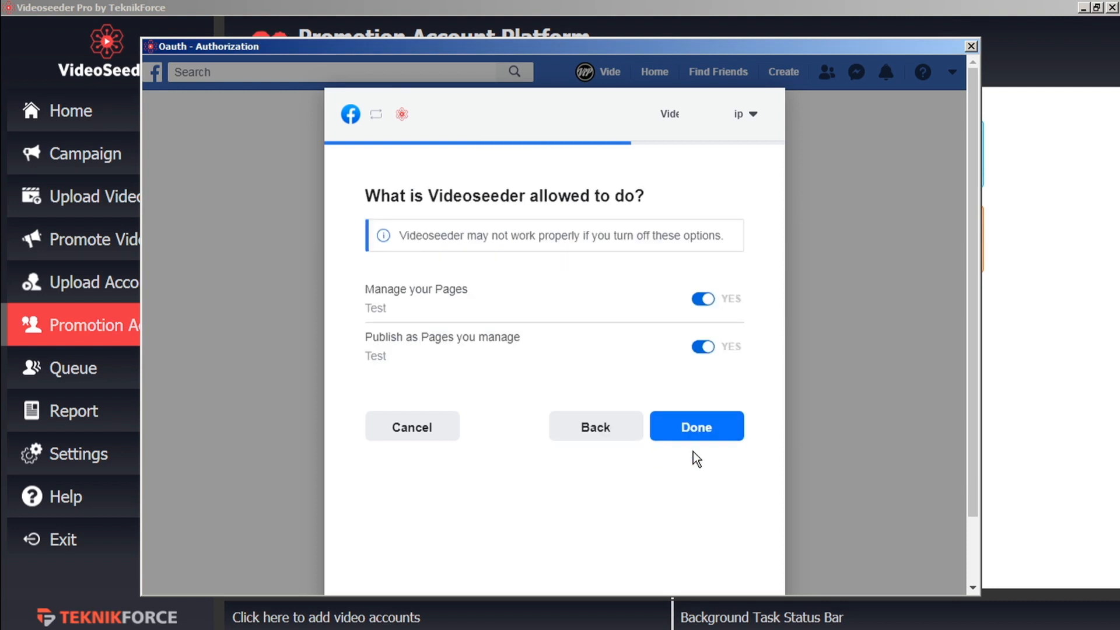
pyautogui.click(707, 438)
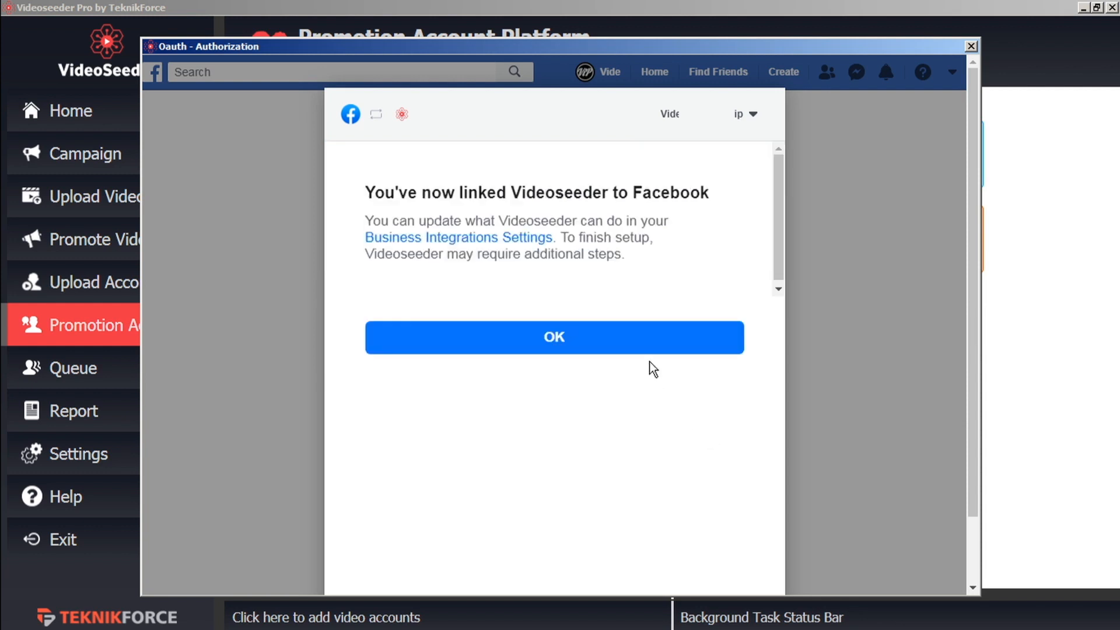
pyautogui.click(646, 343)
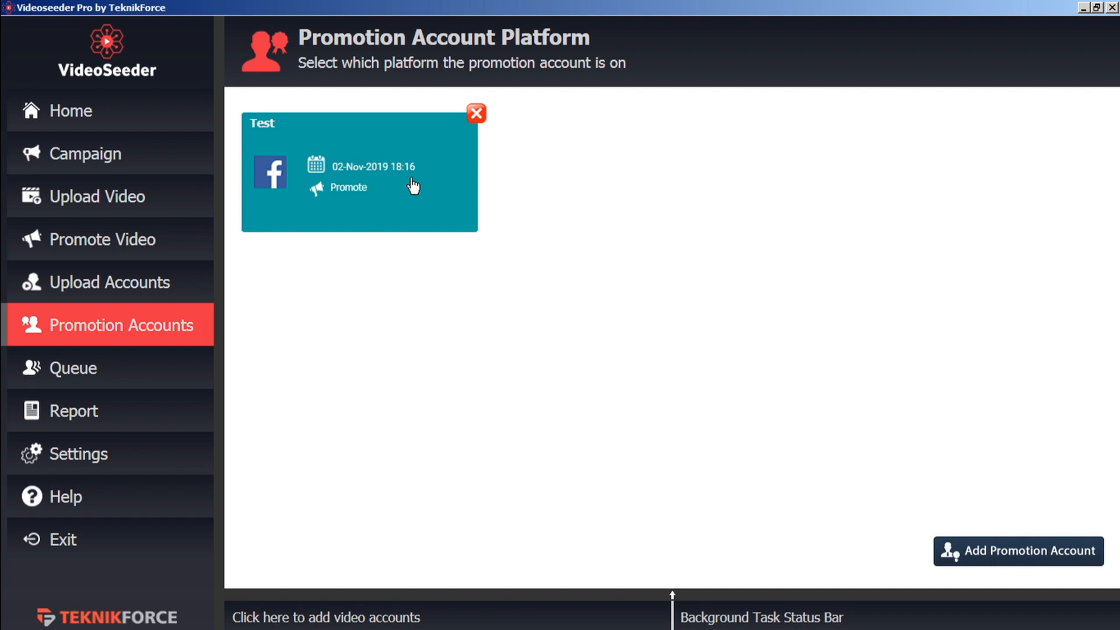
pyautogui.click(171, 285)
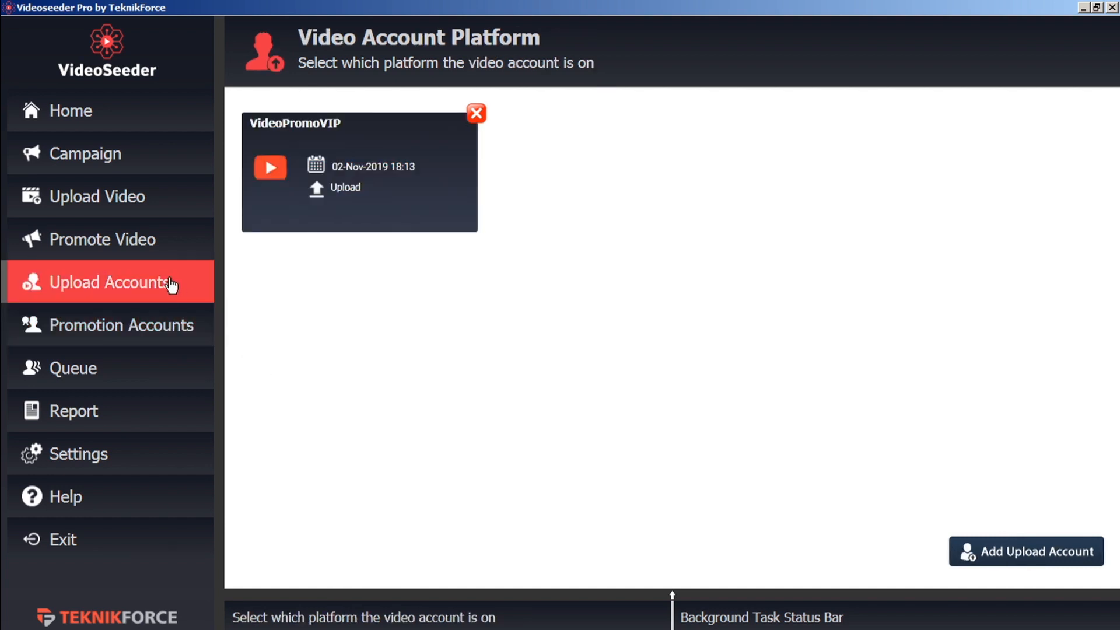
pyautogui.click(165, 326)
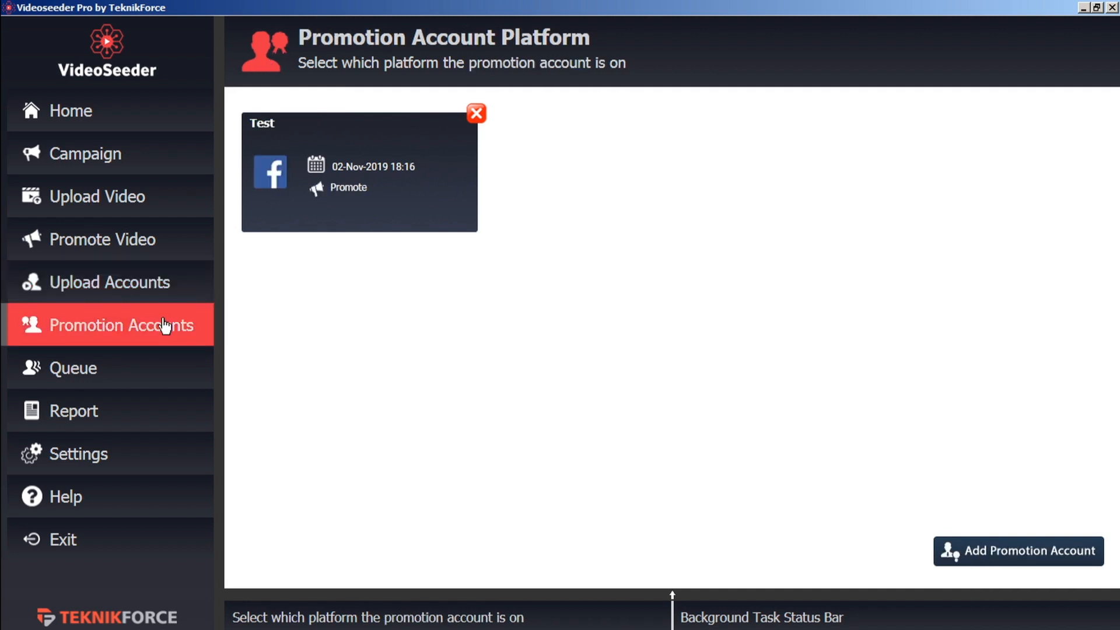
# - Create a new campaign named 'demo'
pyautogui.click(133, 165)
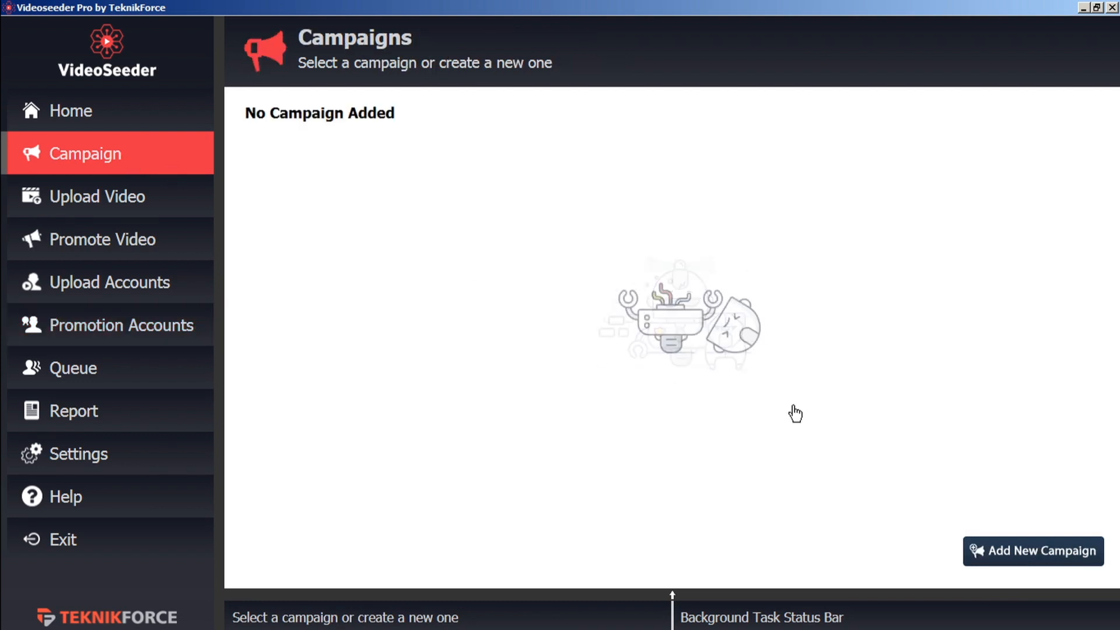
pyautogui.click(1017, 561)
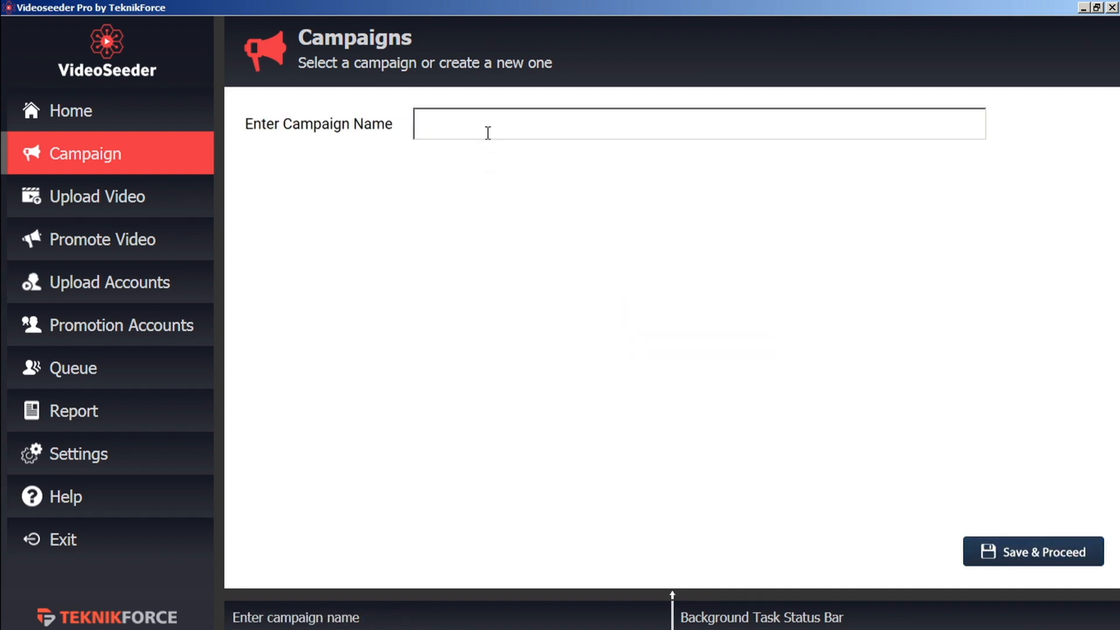
pyautogui.write('demo')
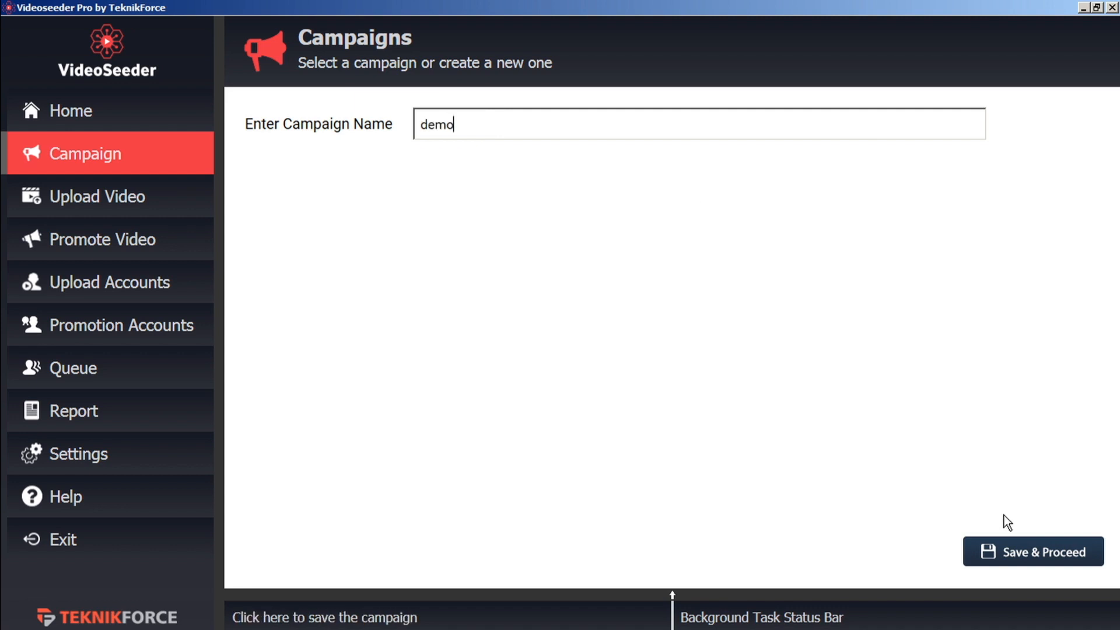
pyautogui.click(1025, 554)
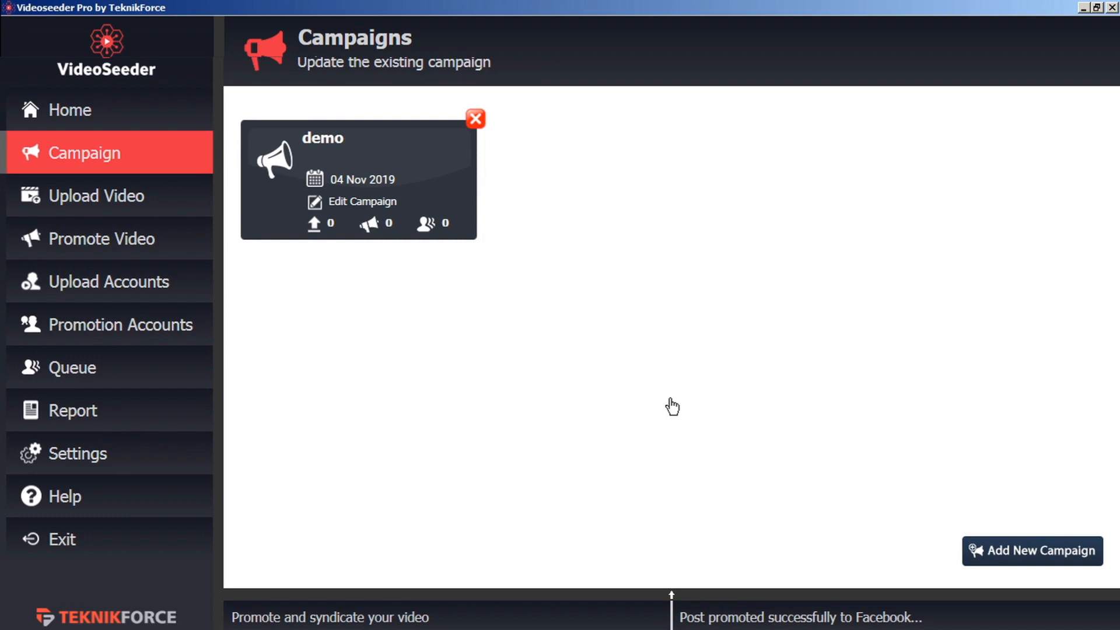
# - Rename the campaign to 'demo b' and open its dashboard
pyautogui.click(358, 203)
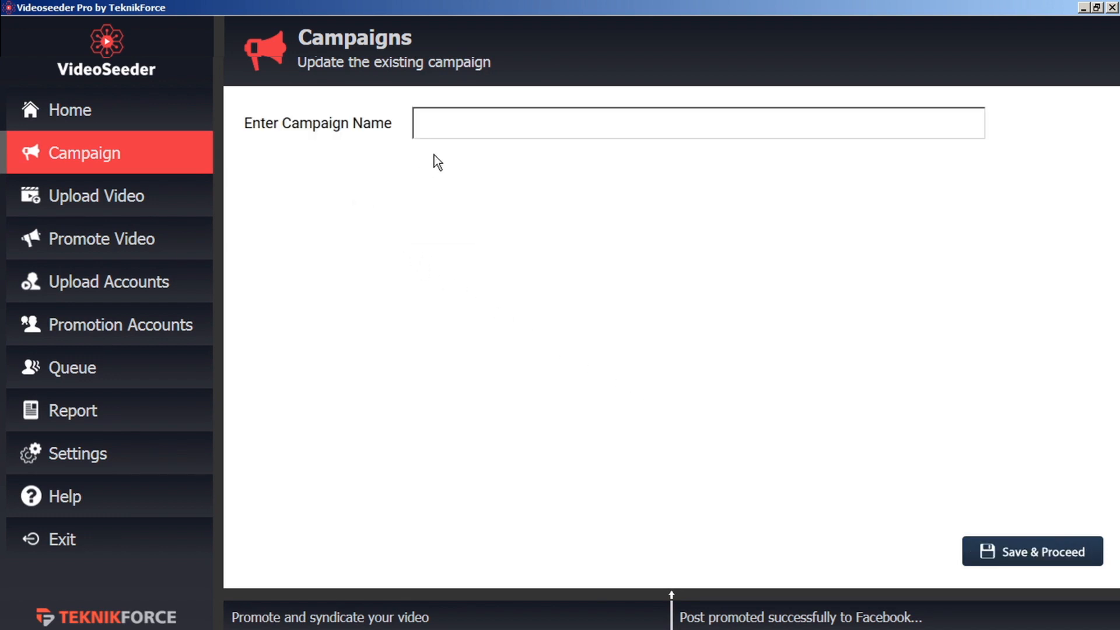
pyautogui.write('demo b')
pyautogui.click(1044, 555)
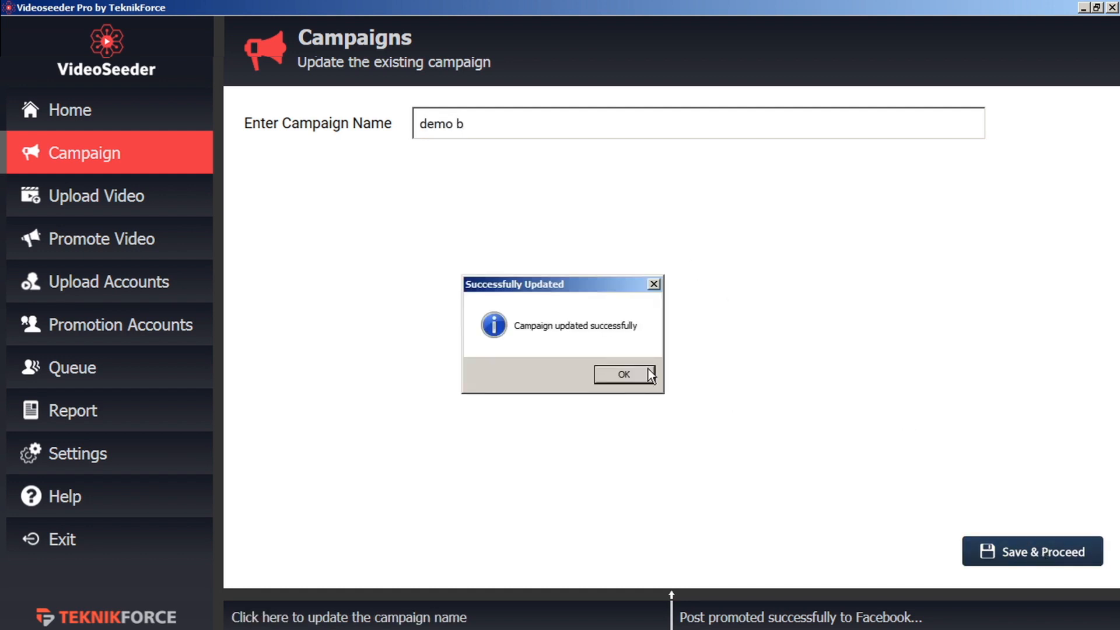
pyautogui.click(618, 376)
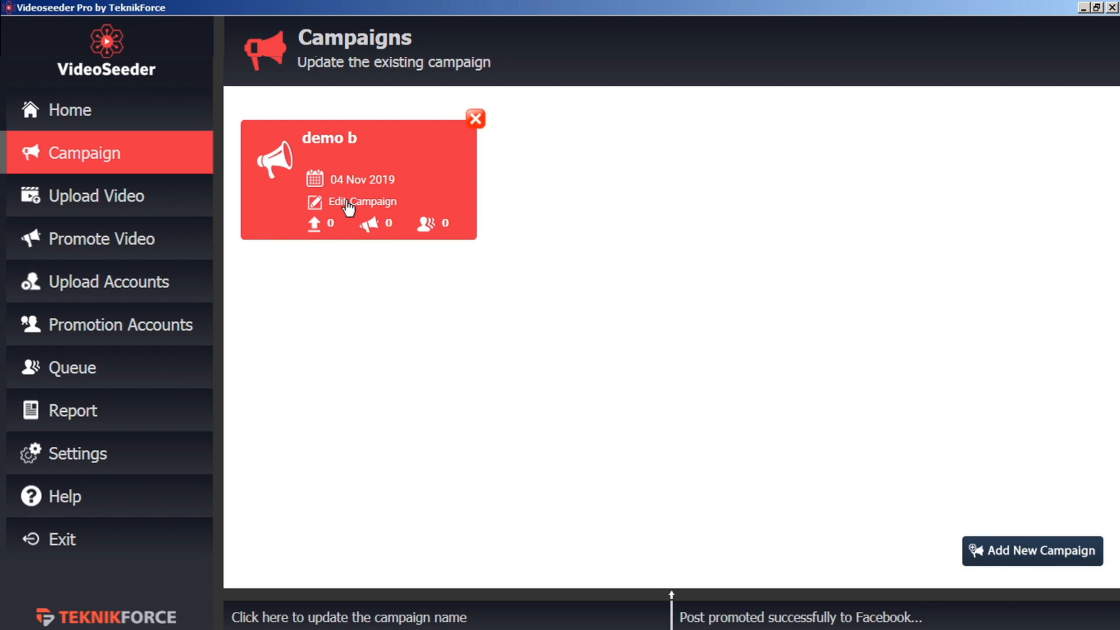
pyautogui.click(347, 201)
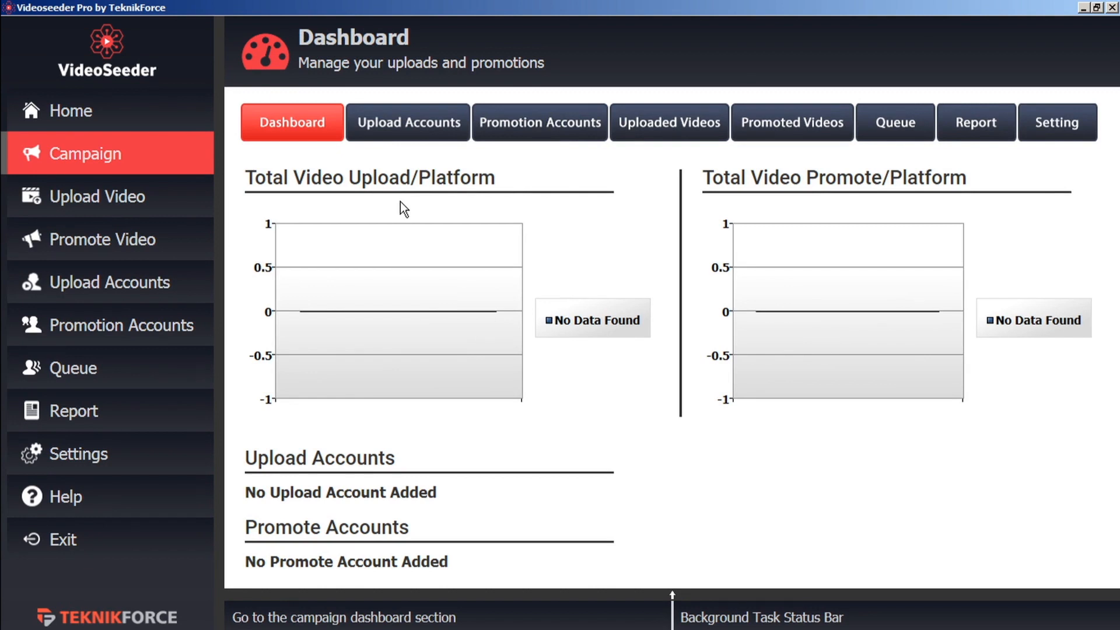
# - Add the VideoPromoVIP upload account to the demo b campaign
pyautogui.click(424, 125)
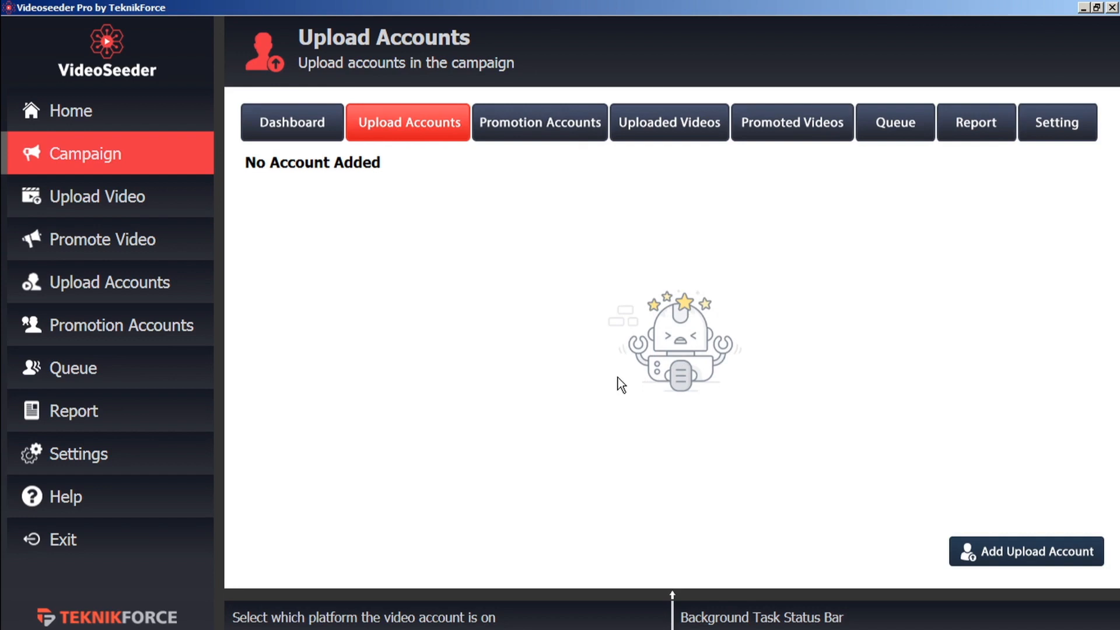
pyautogui.click(990, 564)
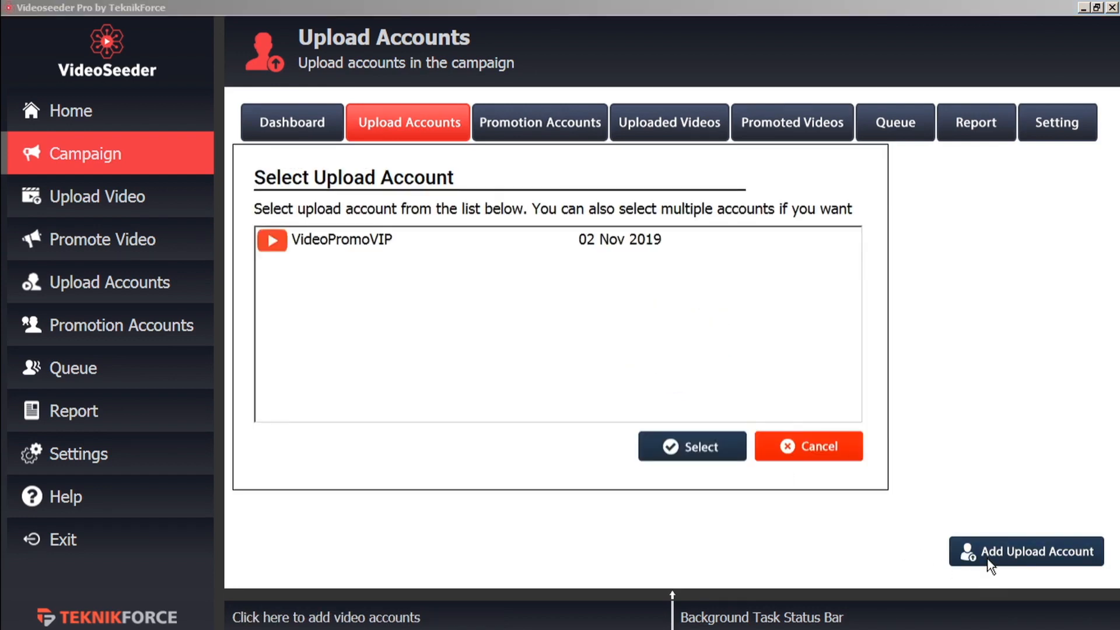
pyautogui.click(367, 239)
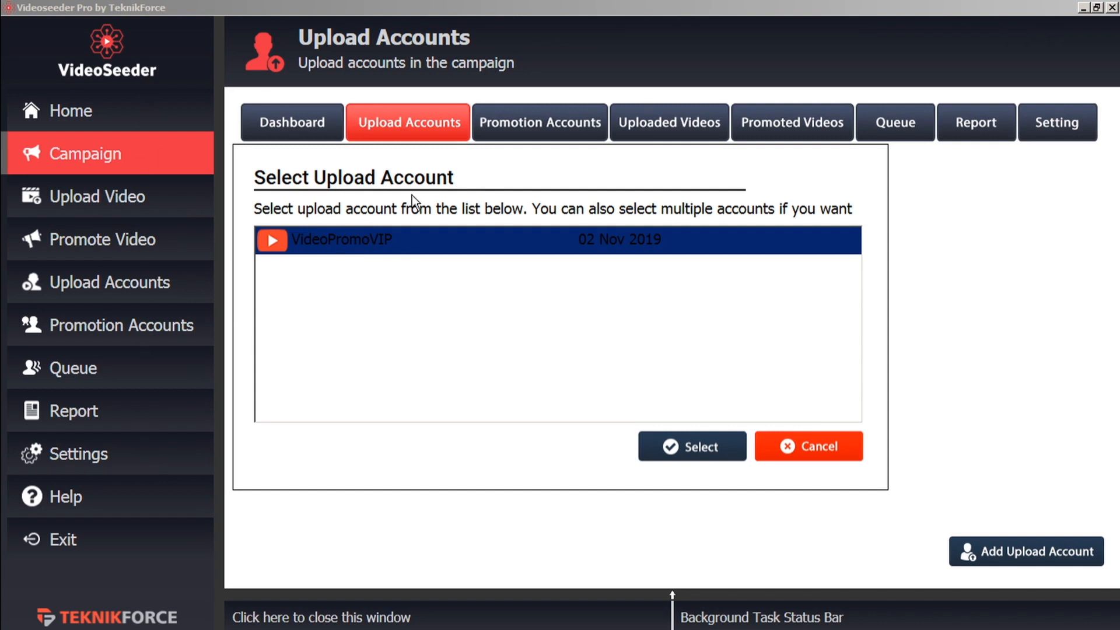
pyautogui.click(703, 450)
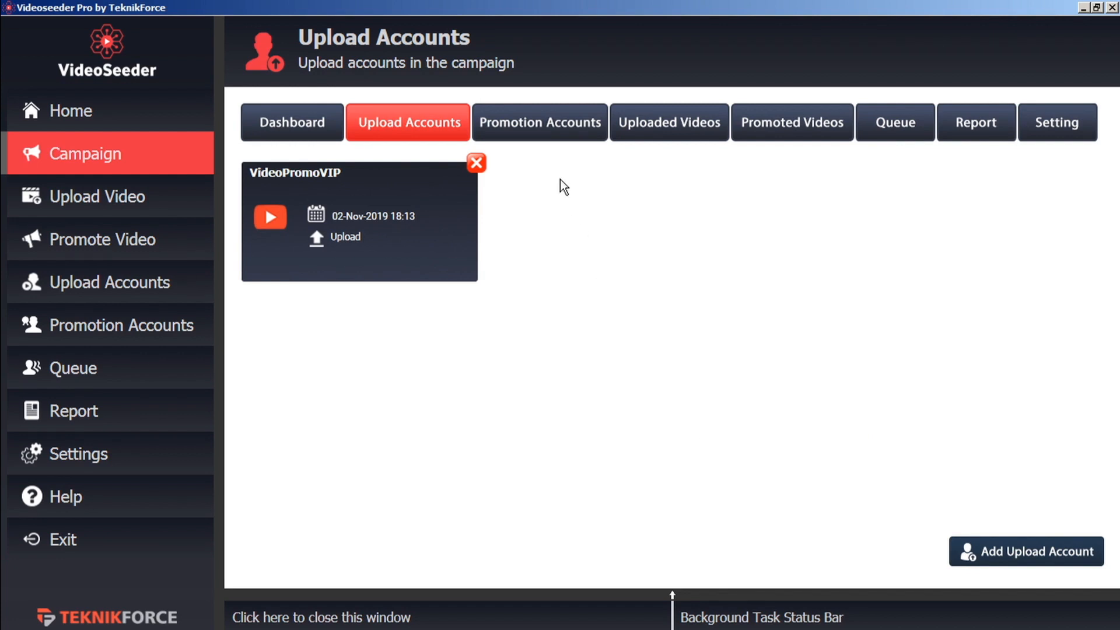
# - Add the Test Facebook promotion account to the campaign
pyautogui.click(558, 134)
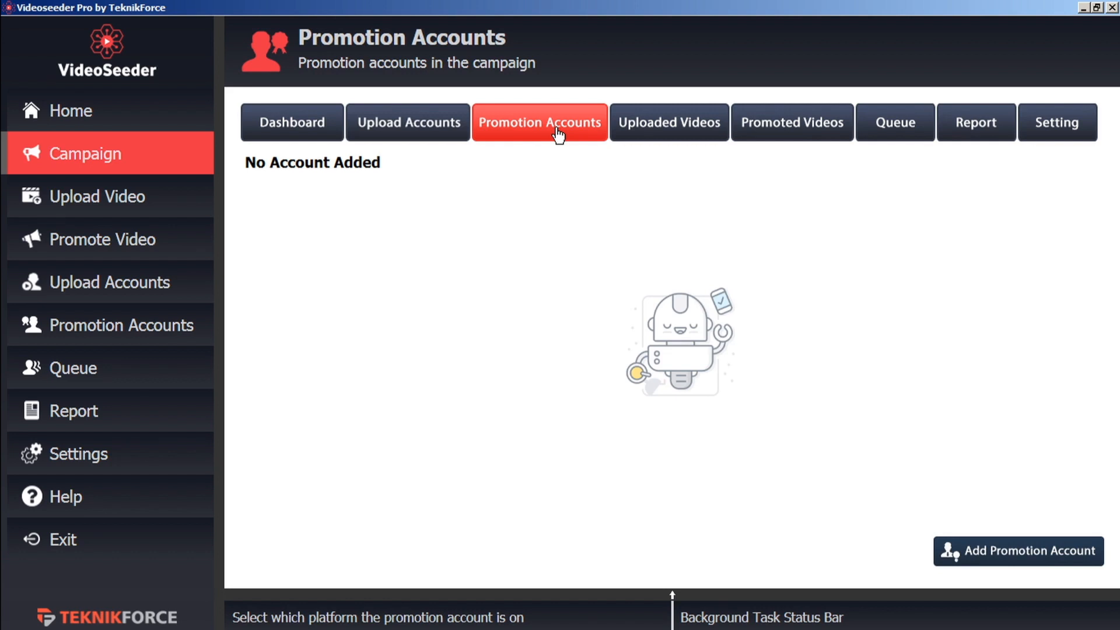
pyautogui.click(995, 554)
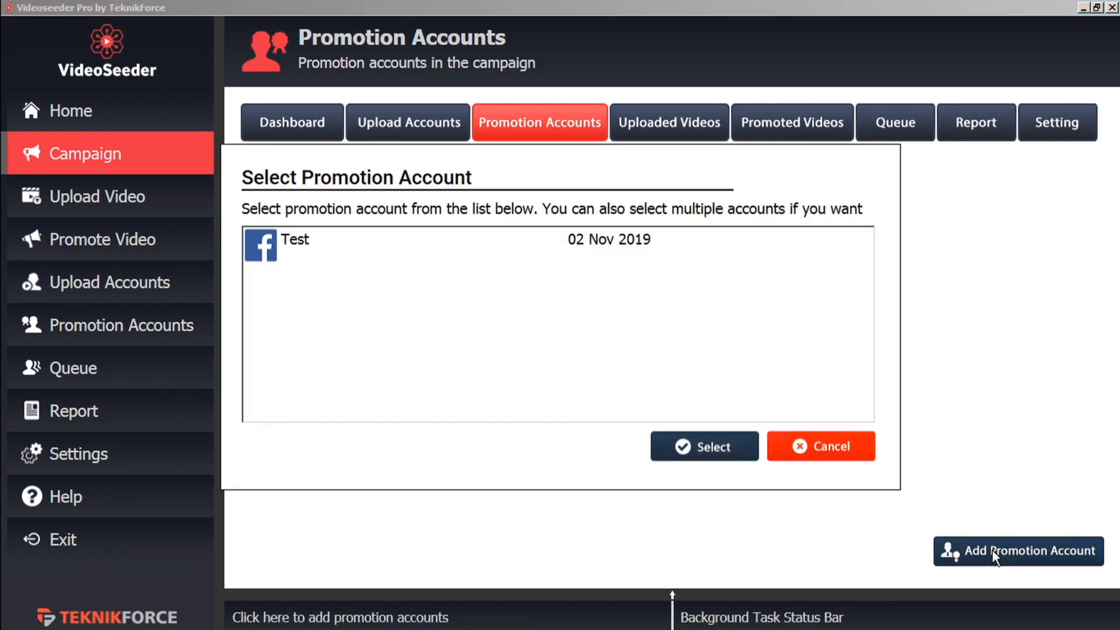
pyautogui.click(296, 239)
pyautogui.click(697, 452)
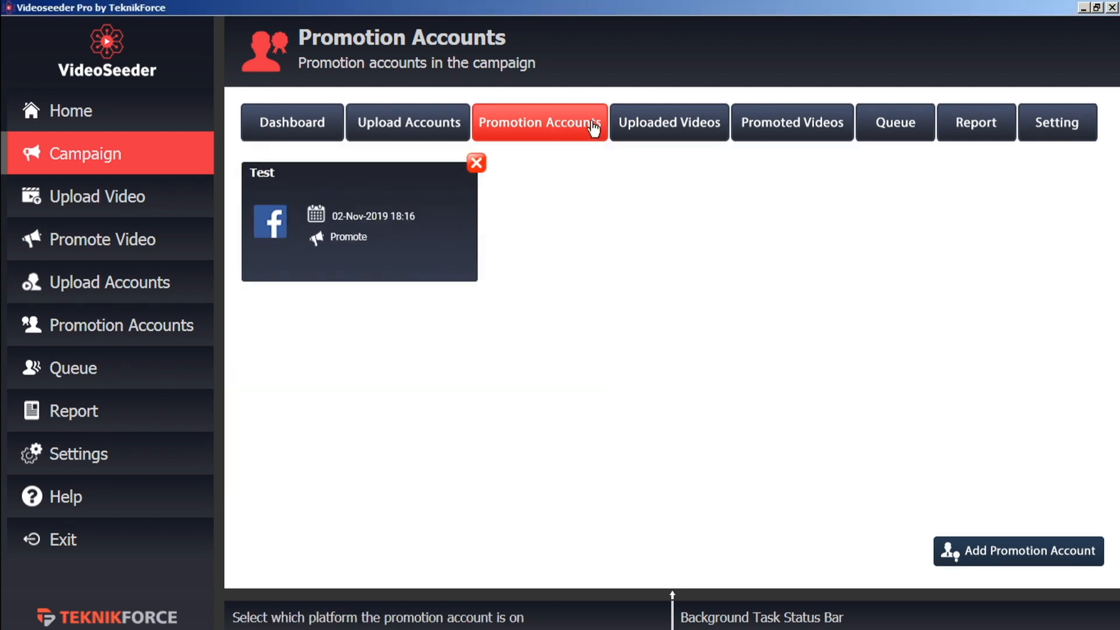
pyautogui.click(1052, 137)
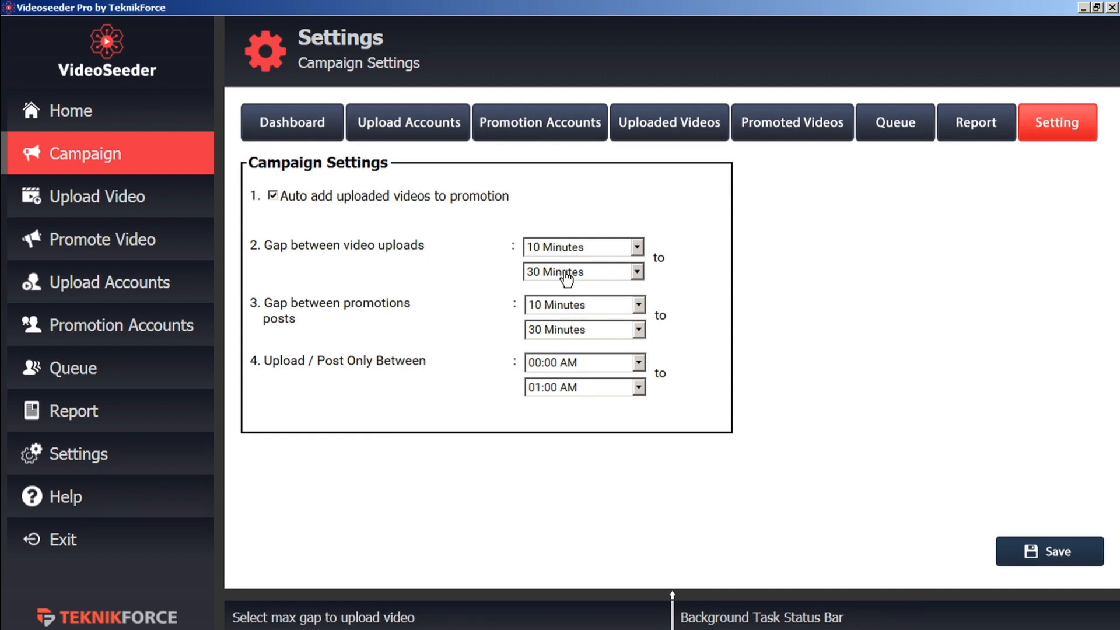
# - Keep the 10-minute promotion gap and limit uploads and posts to 12:00 PM–13:00 PM
pyautogui.click(638, 274)
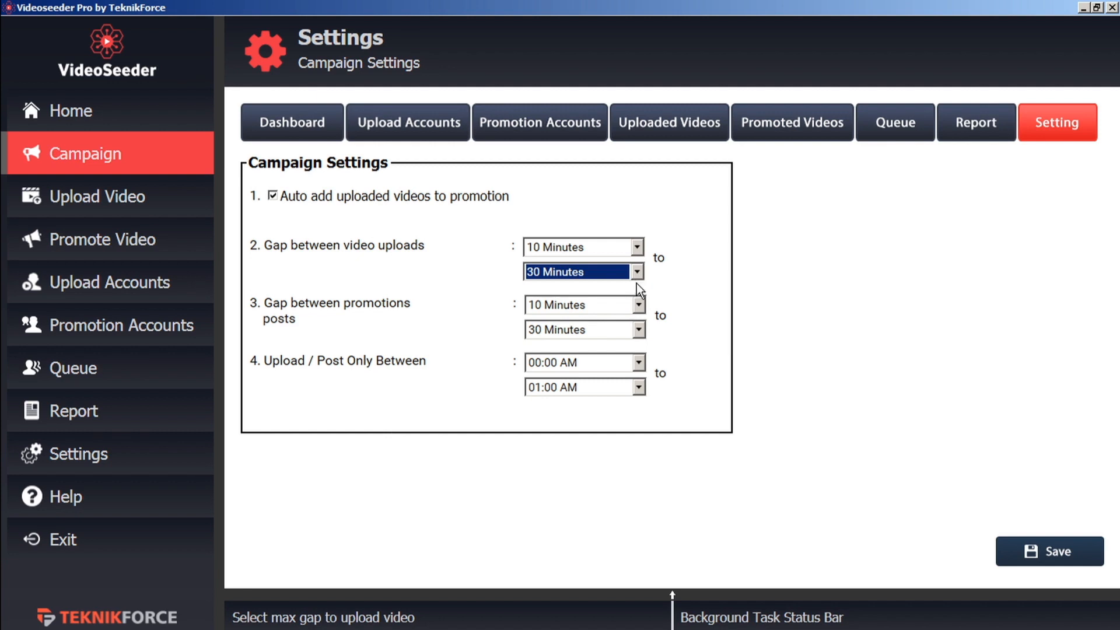
pyautogui.click(639, 306)
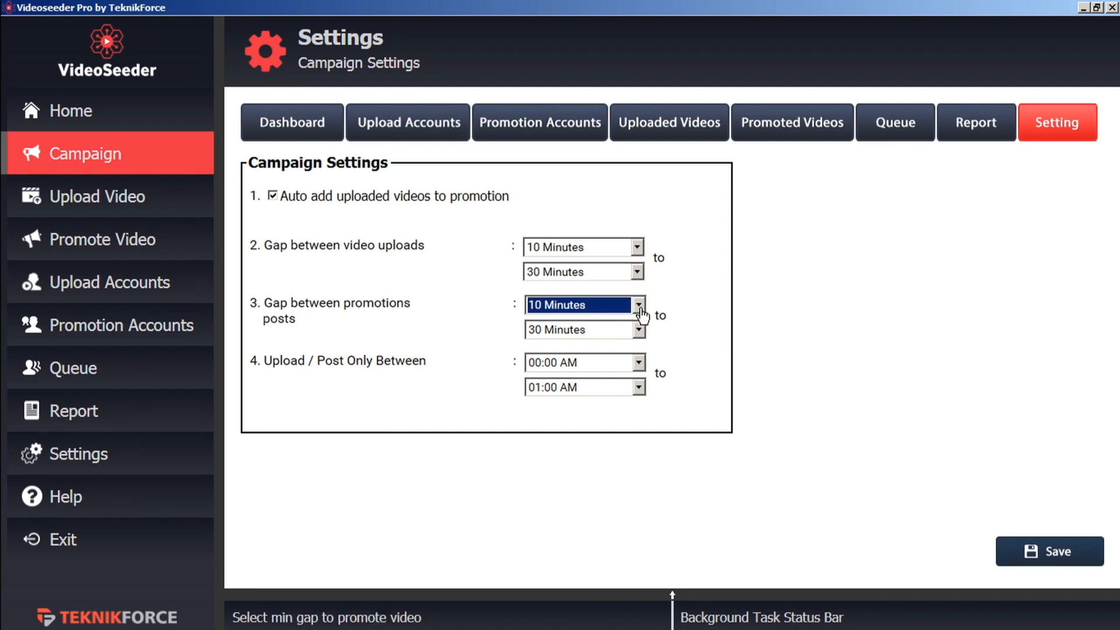
pyautogui.click(640, 309)
pyautogui.click(642, 314)
pyautogui.click(639, 369)
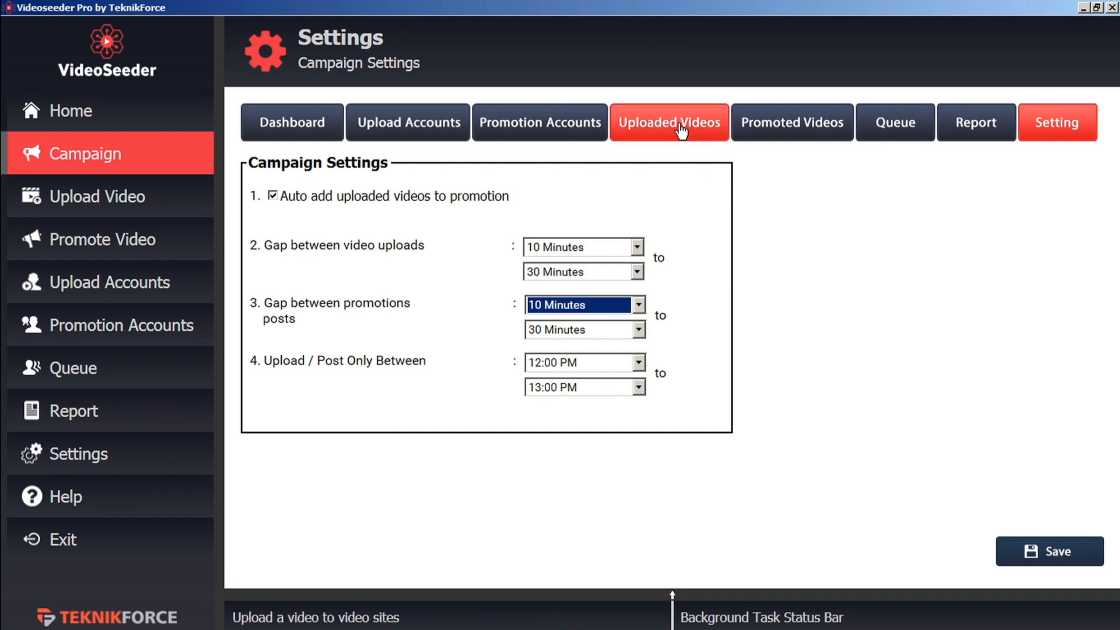
pyautogui.click(680, 129)
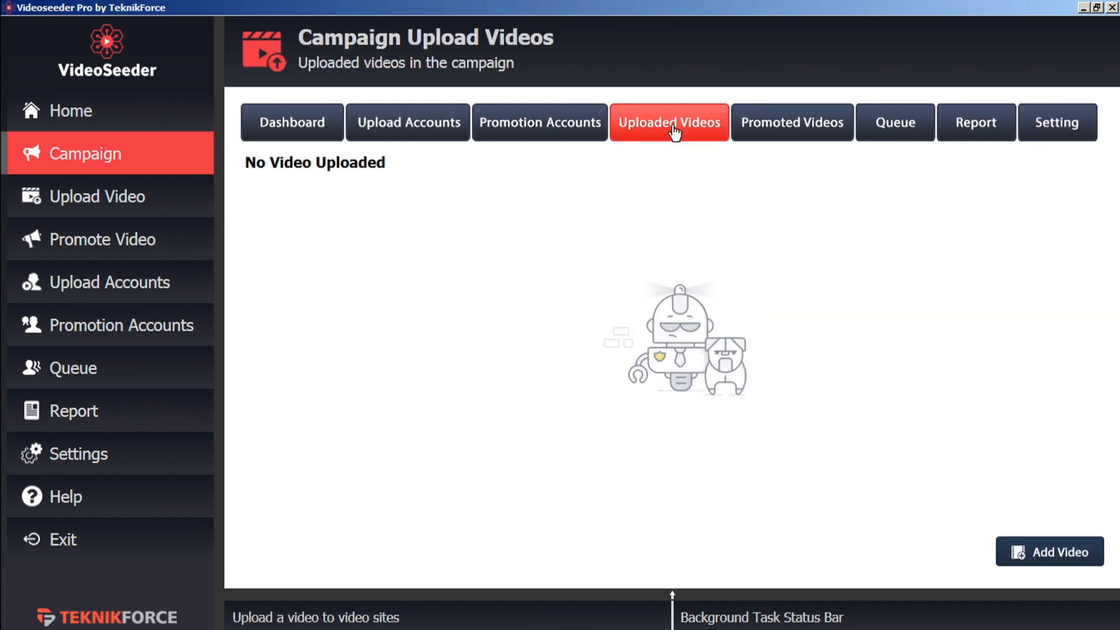
# - Choose TF welcome video b.mp4 as the new video to add
pyautogui.click(1038, 557)
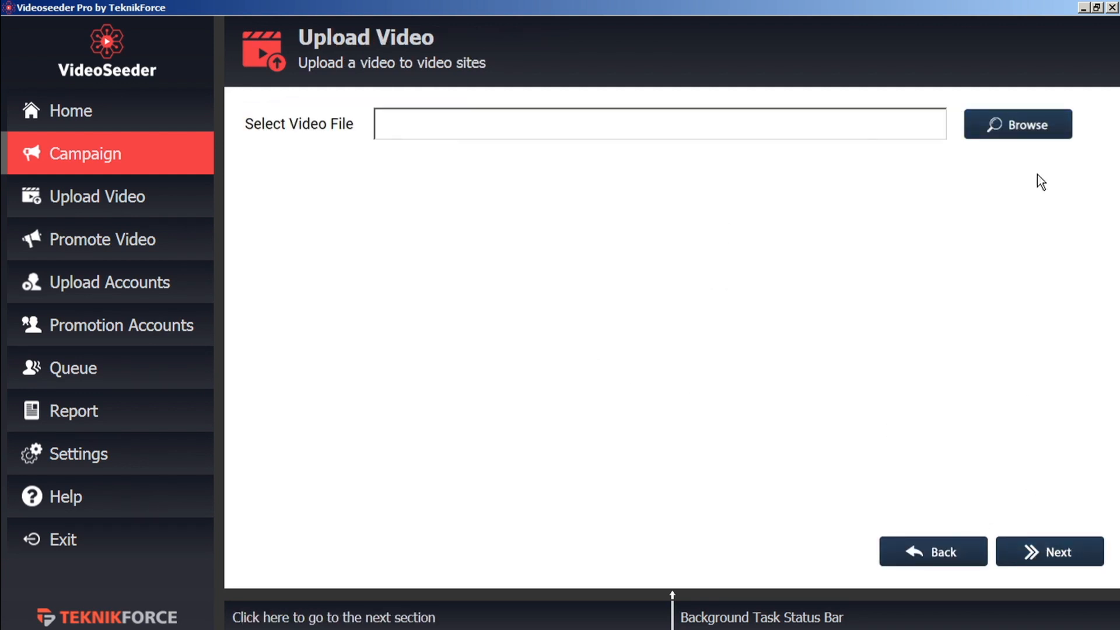
pyautogui.click(1021, 125)
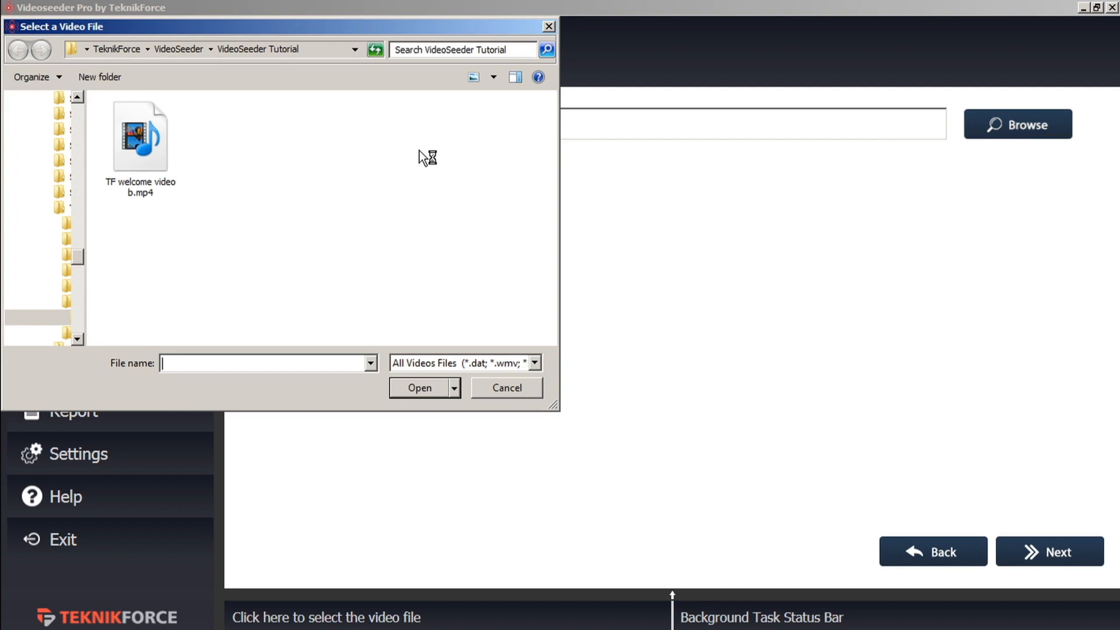
pyautogui.click(150, 154)
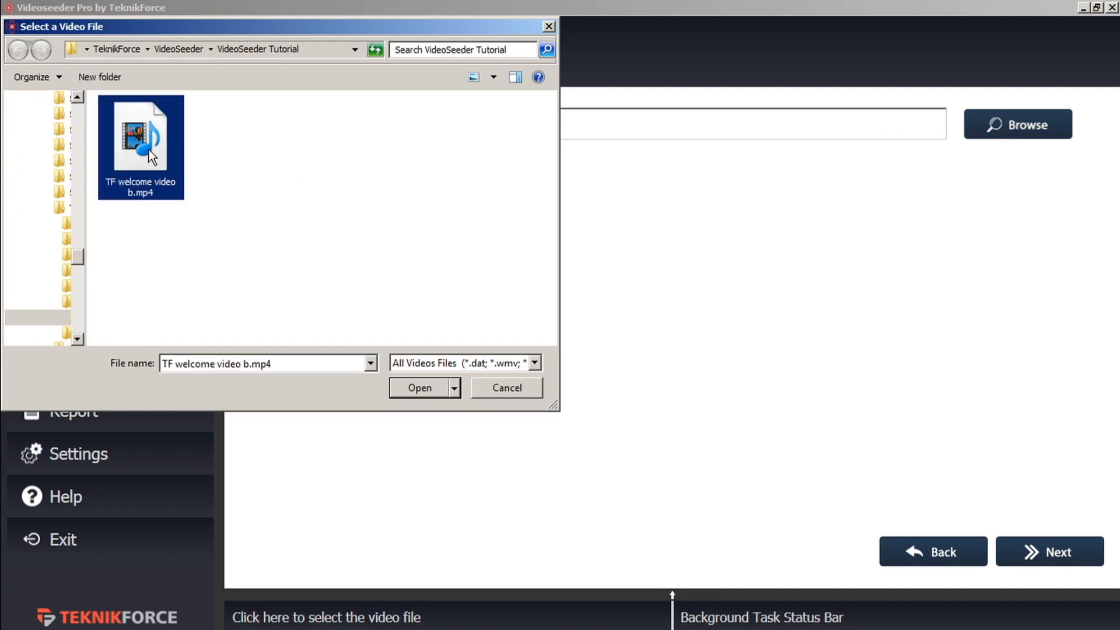
pyautogui.click(422, 390)
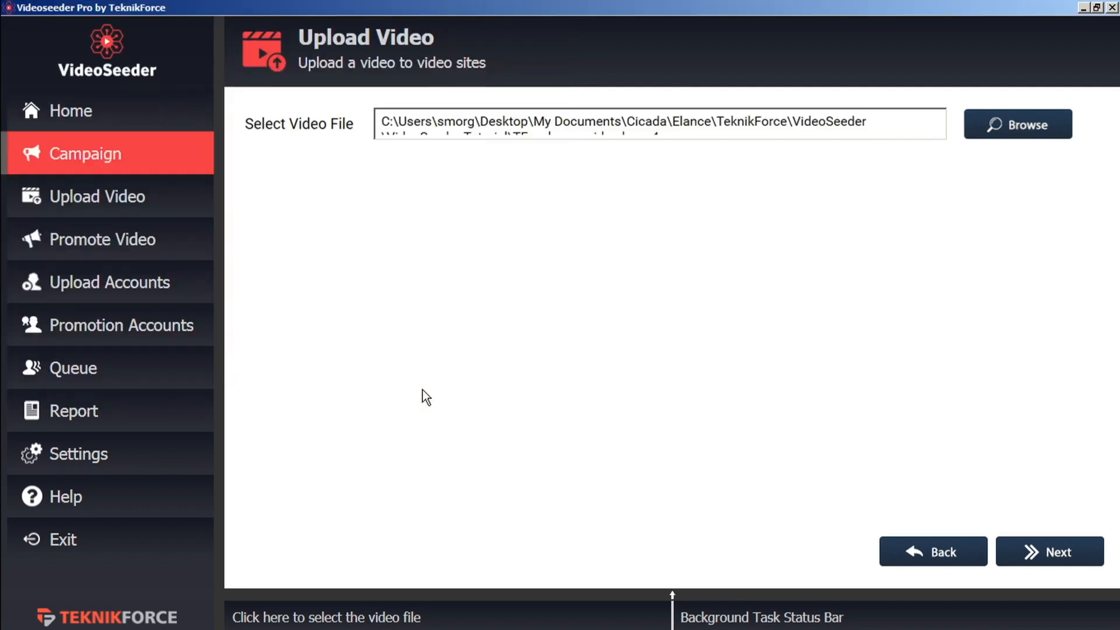
pyautogui.click(1072, 561)
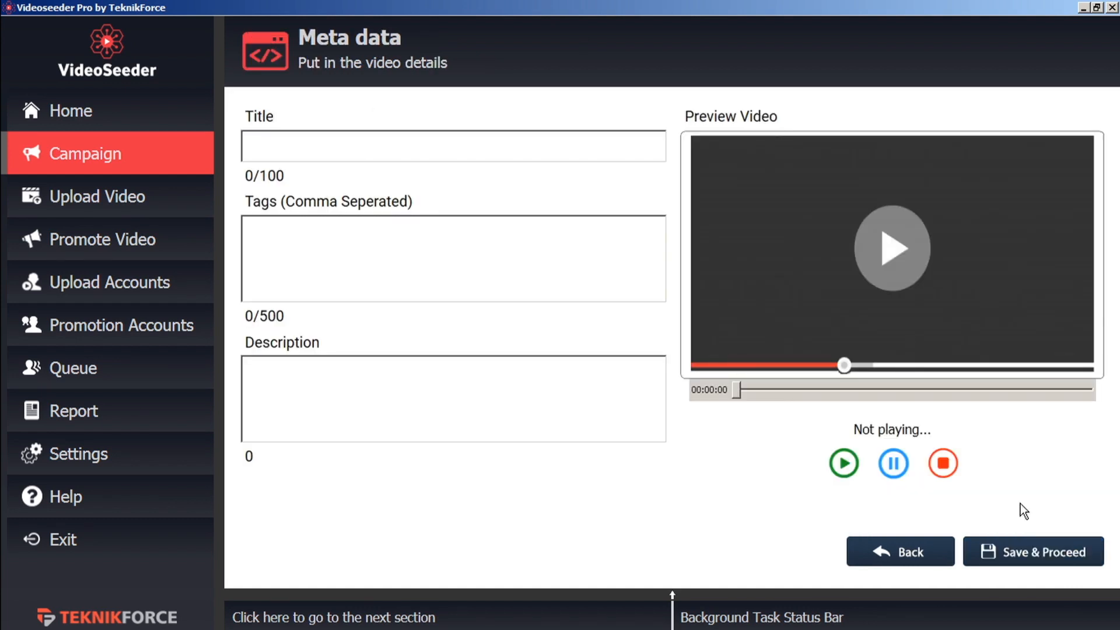
# - Enter title 'Test 2', tag 'marketing' and description 'description', then save
pyautogui.click(379, 147)
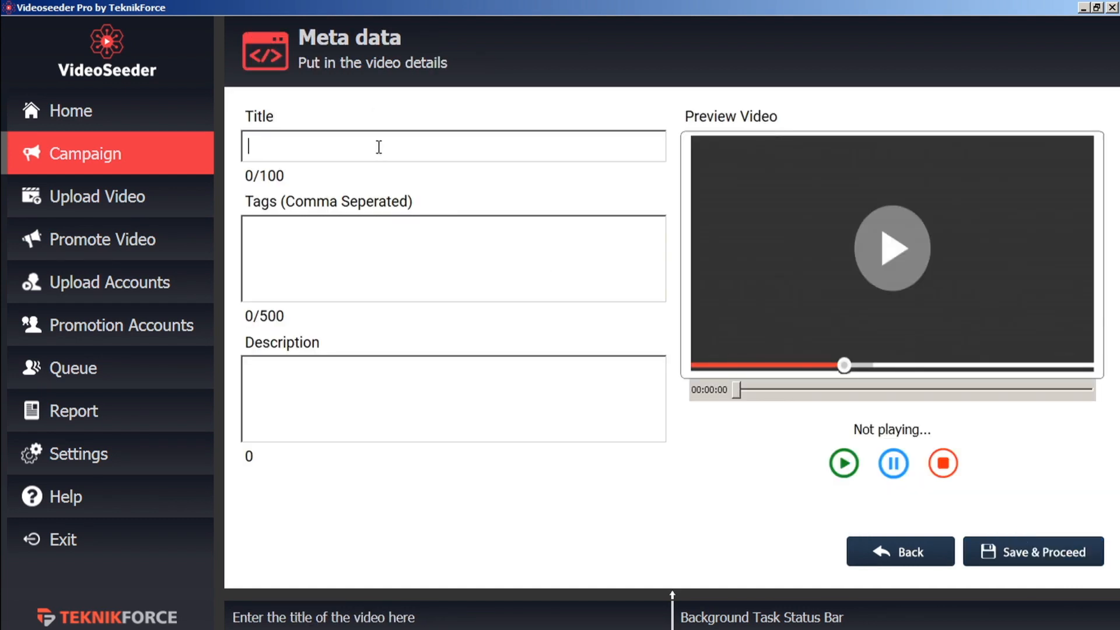
pyautogui.write('Test 2')
pyautogui.click(310, 229)
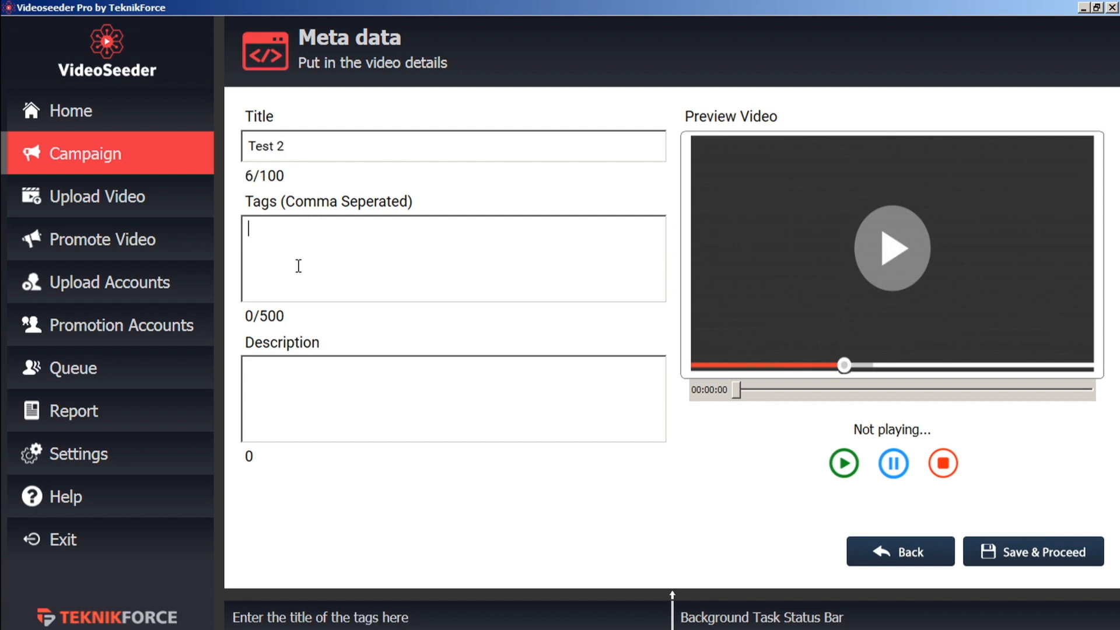
pyautogui.write('marketing')
pyautogui.click(318, 384)
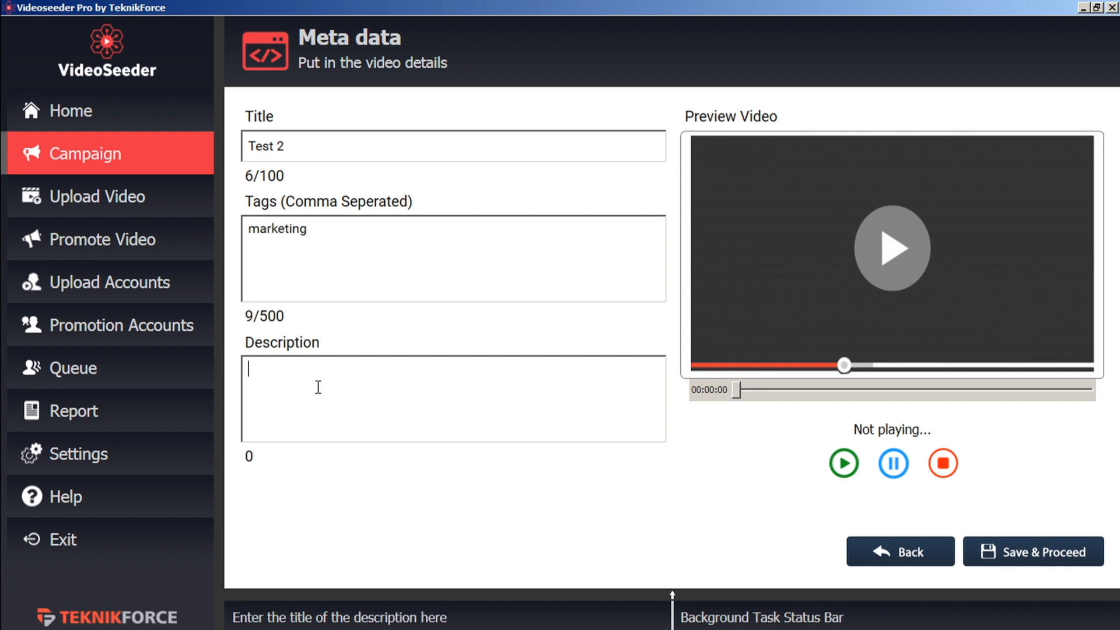
pyautogui.write('description')
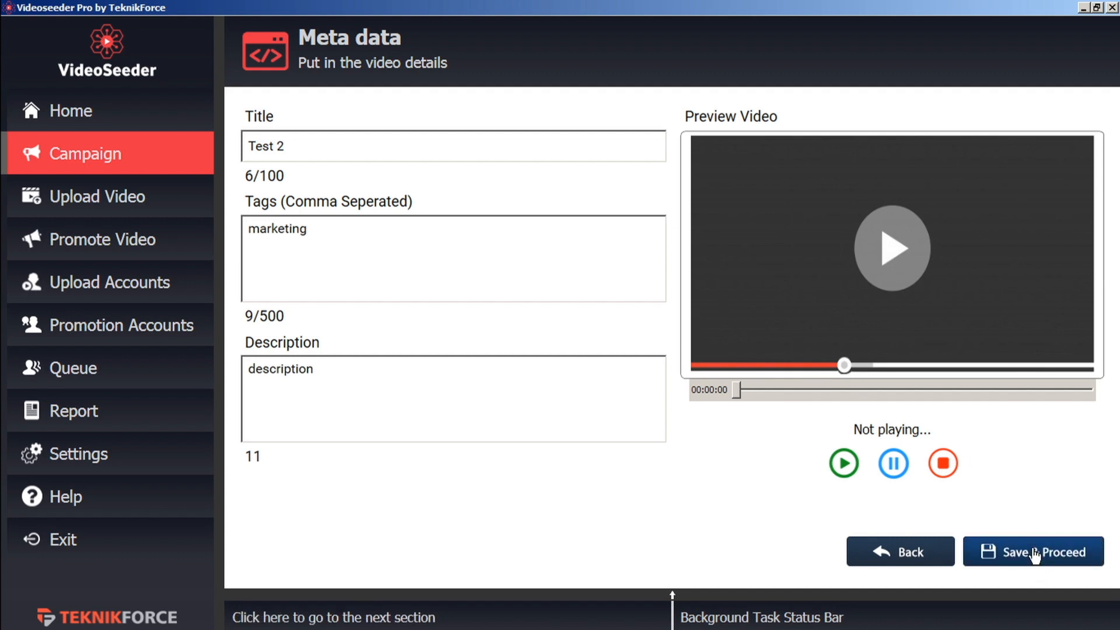
pyautogui.click(1034, 555)
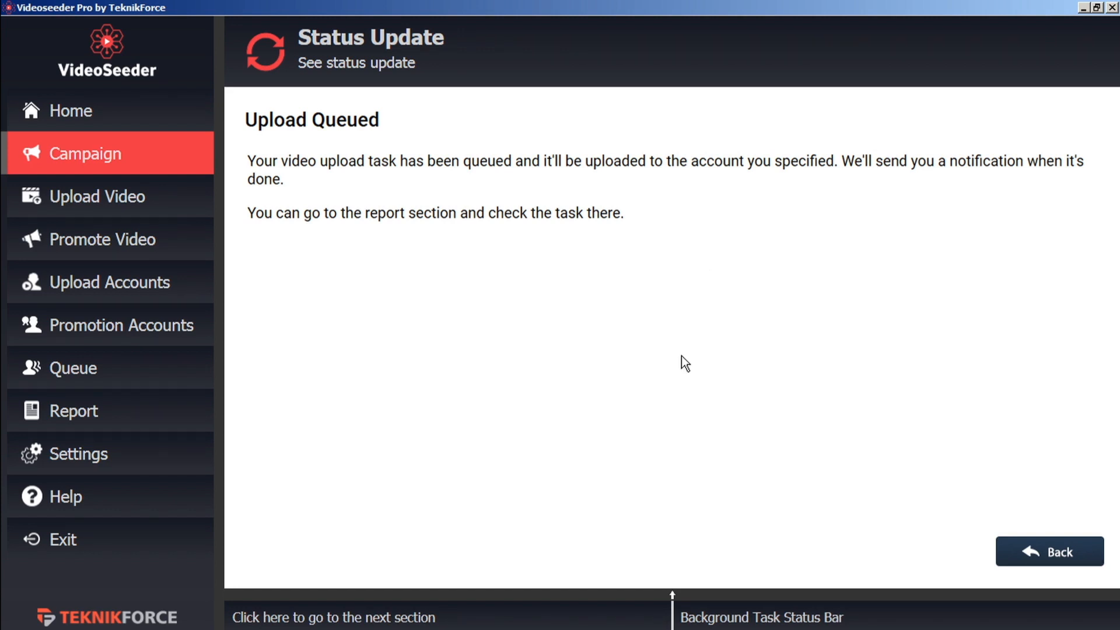
# - Open the queue bar to see Test 2, then start and pause video posting
pyautogui.click(1059, 557)
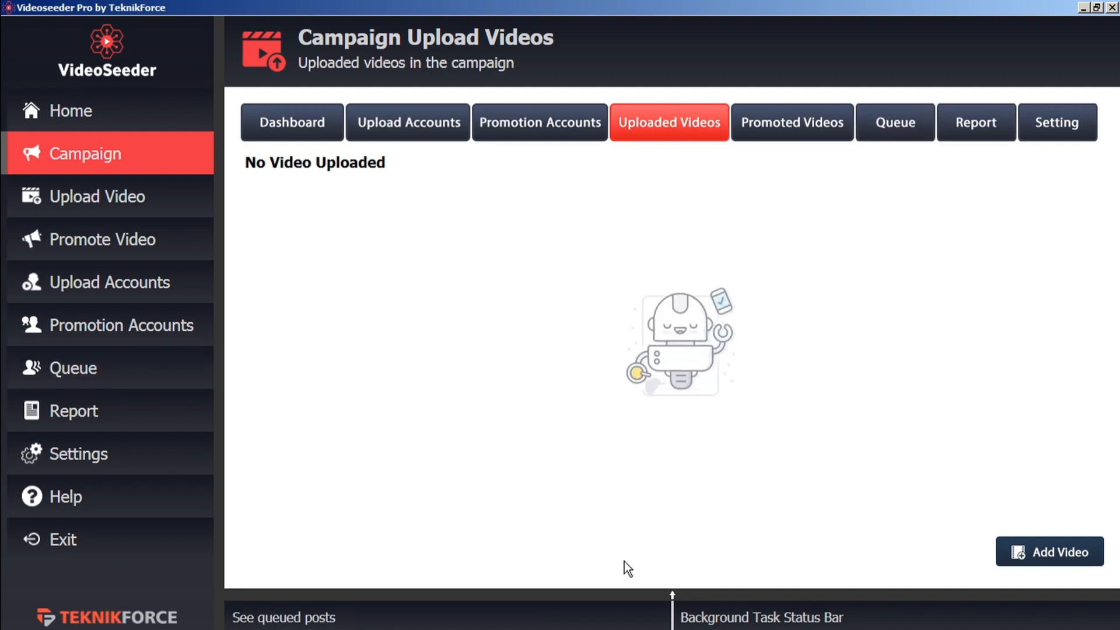
pyautogui.click(623, 598)
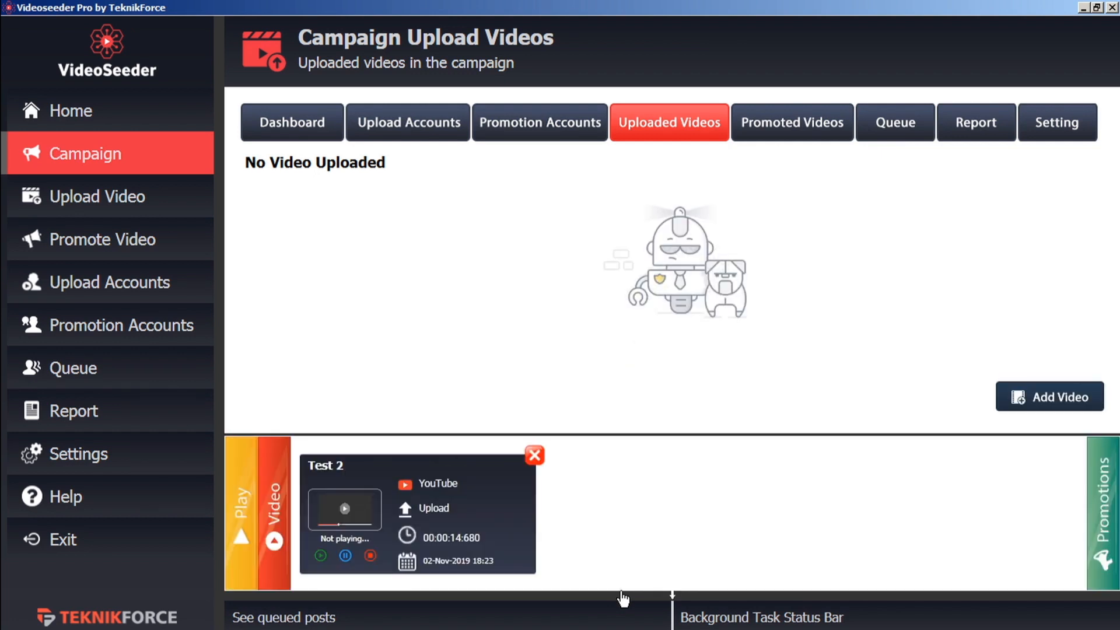
pyautogui.click(622, 600)
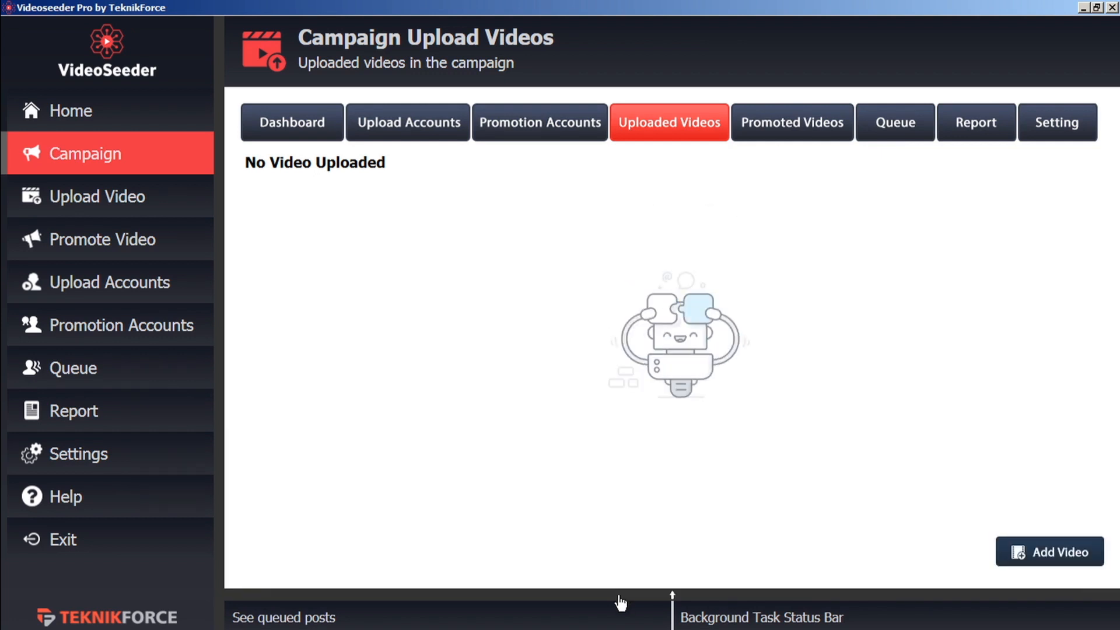
pyautogui.click(622, 600)
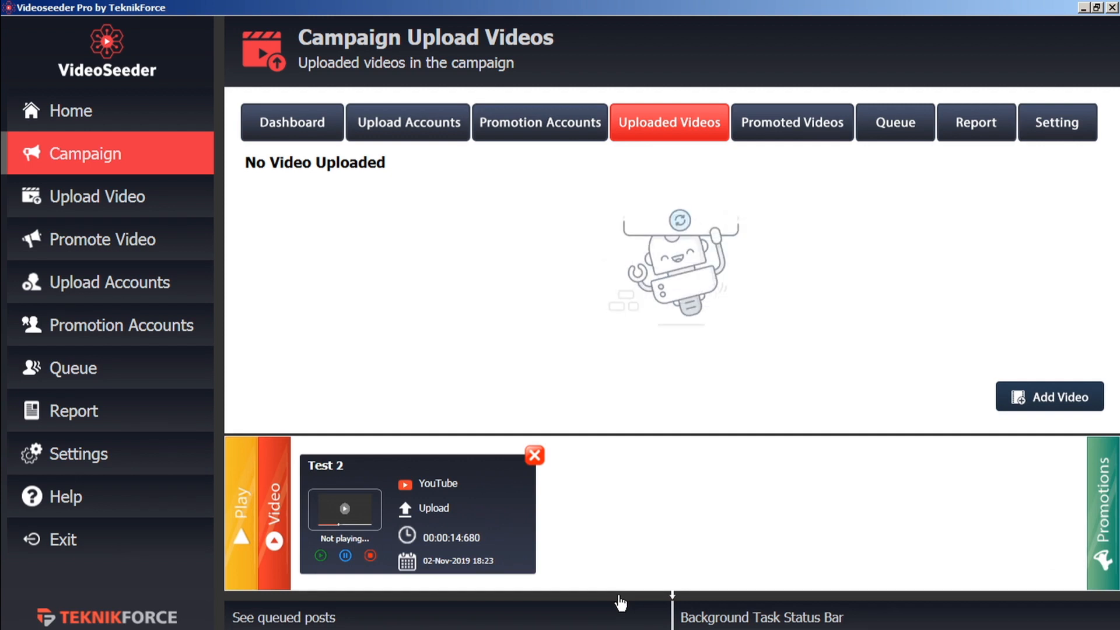
pyautogui.click(241, 516)
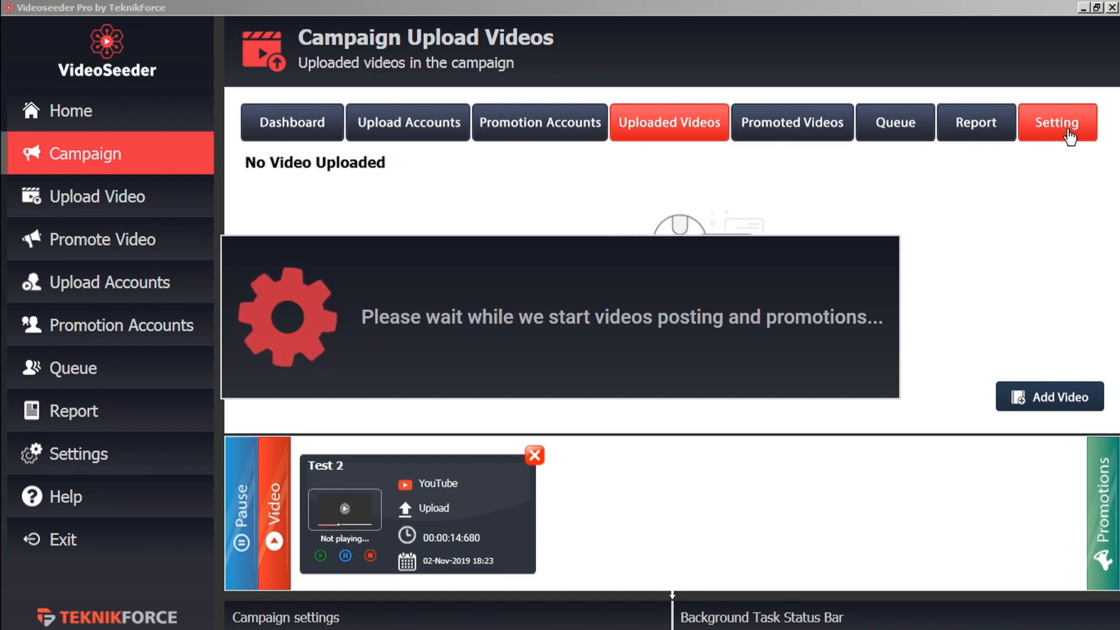
pyautogui.click(241, 515)
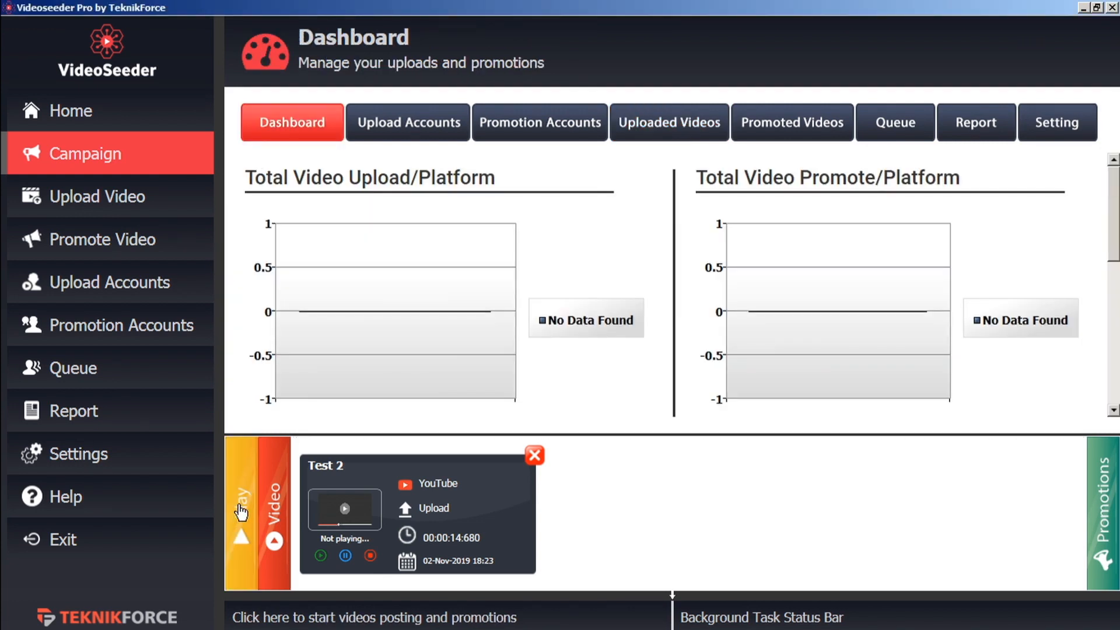
# - Start another upload using TF welcome video b.mp4
pyautogui.click(133, 204)
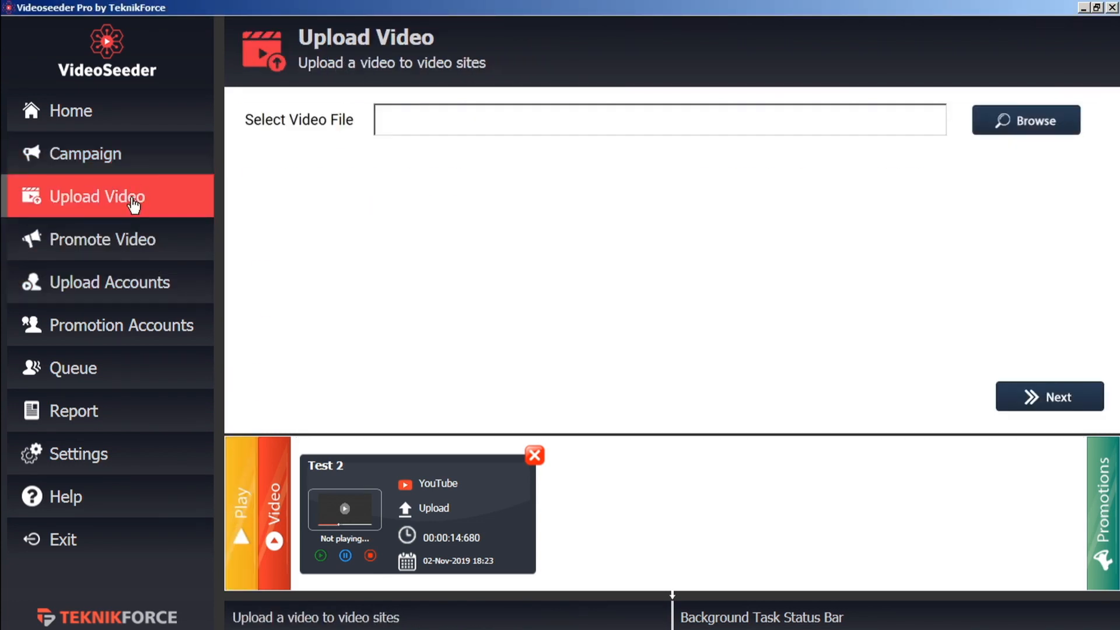
pyautogui.click(1016, 120)
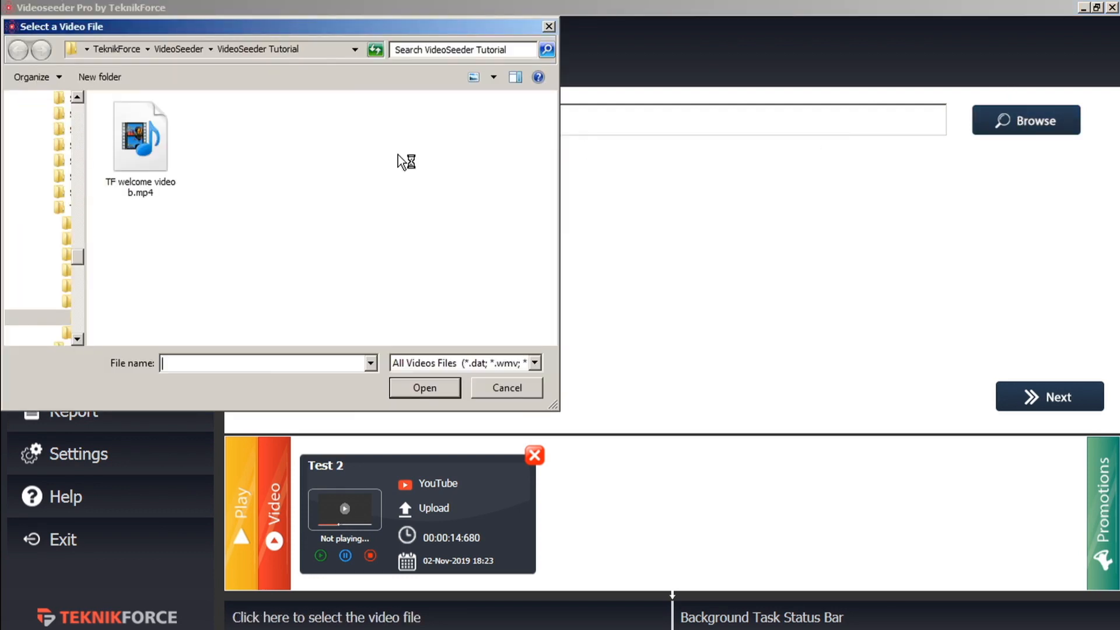
pyautogui.click(143, 145)
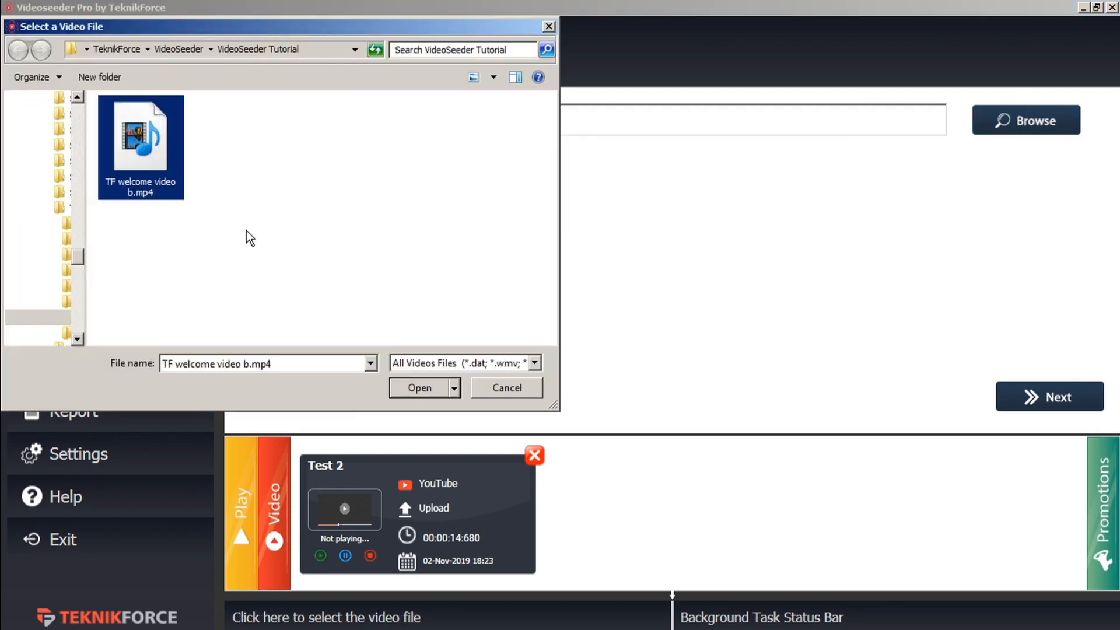
pyautogui.click(407, 384)
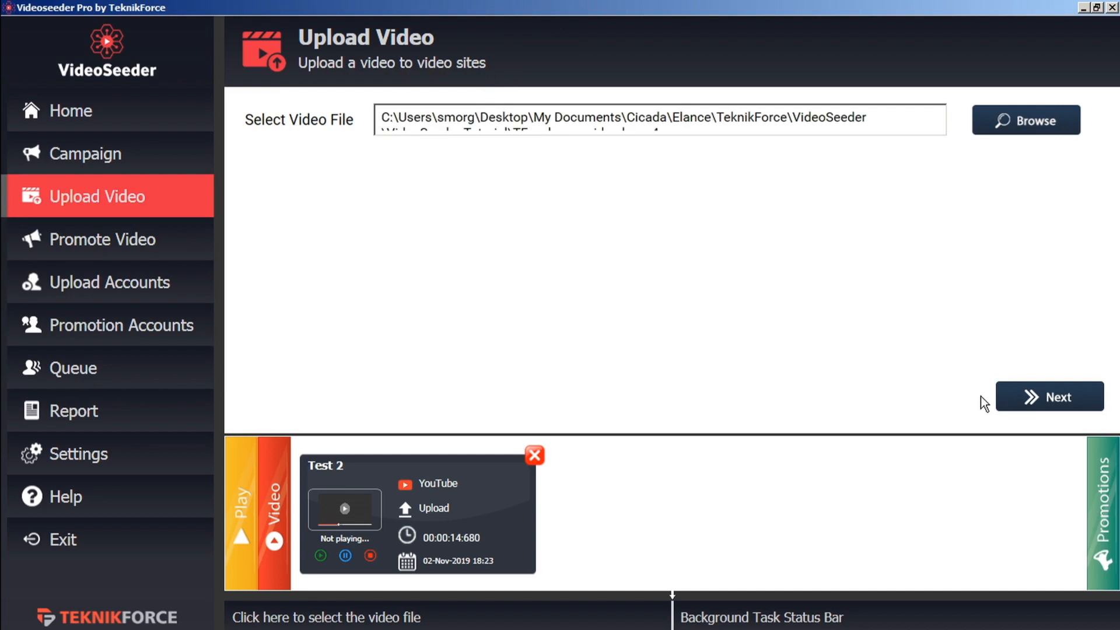
pyautogui.click(1053, 395)
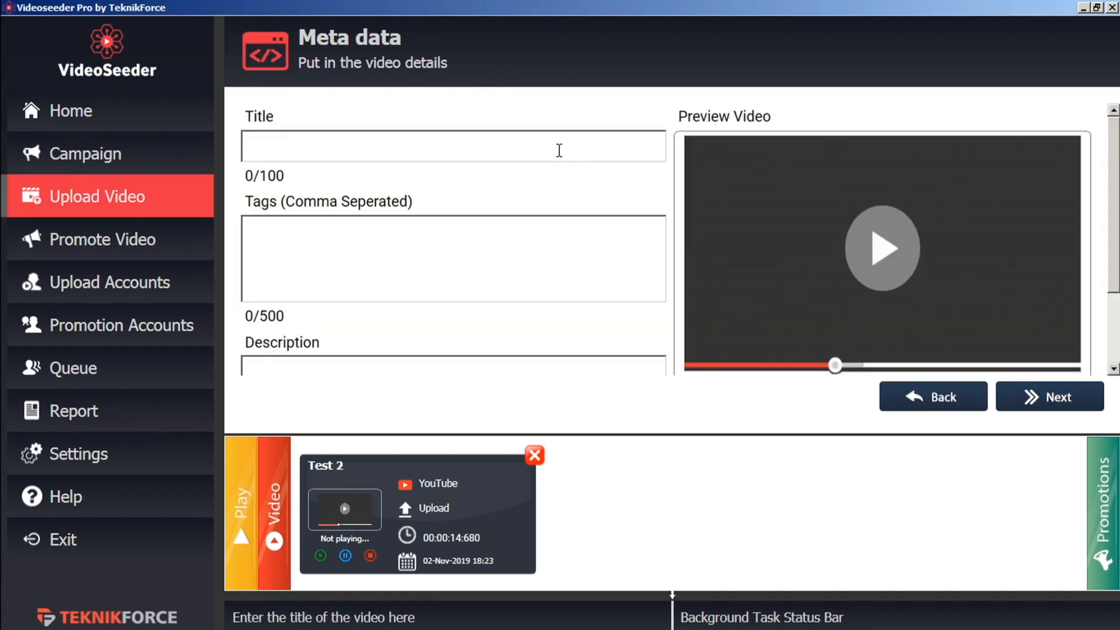
# - Enter title 'test 3', tag 'test' and description 'test', then continue to account selection
pyautogui.write('test 3')
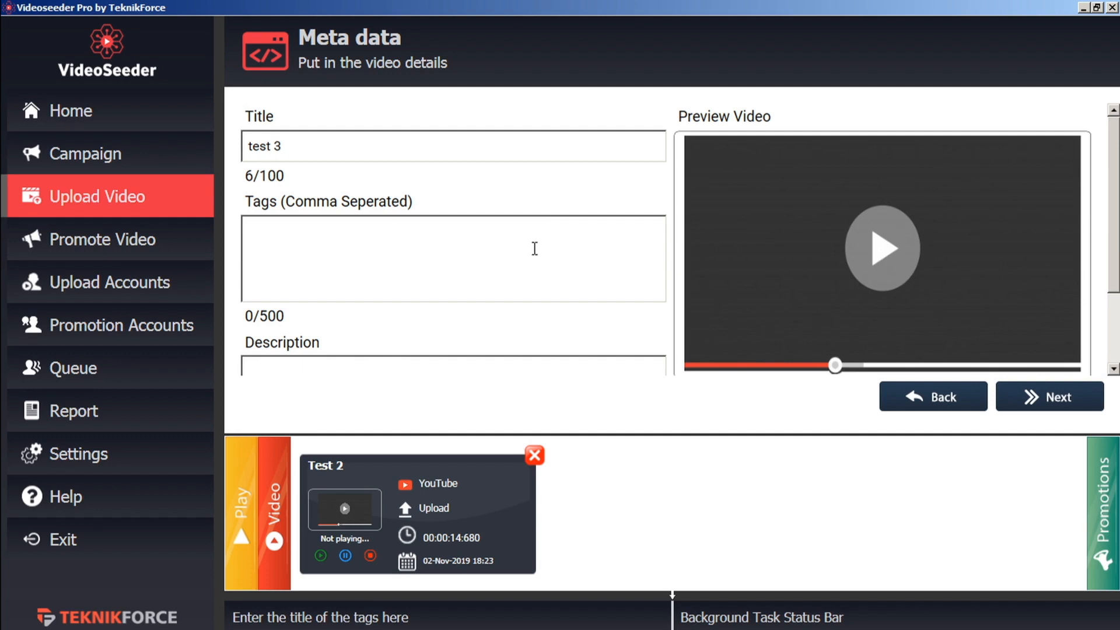
pyautogui.click(527, 267)
pyautogui.write('test')
pyautogui.click(503, 371)
pyautogui.write('test')
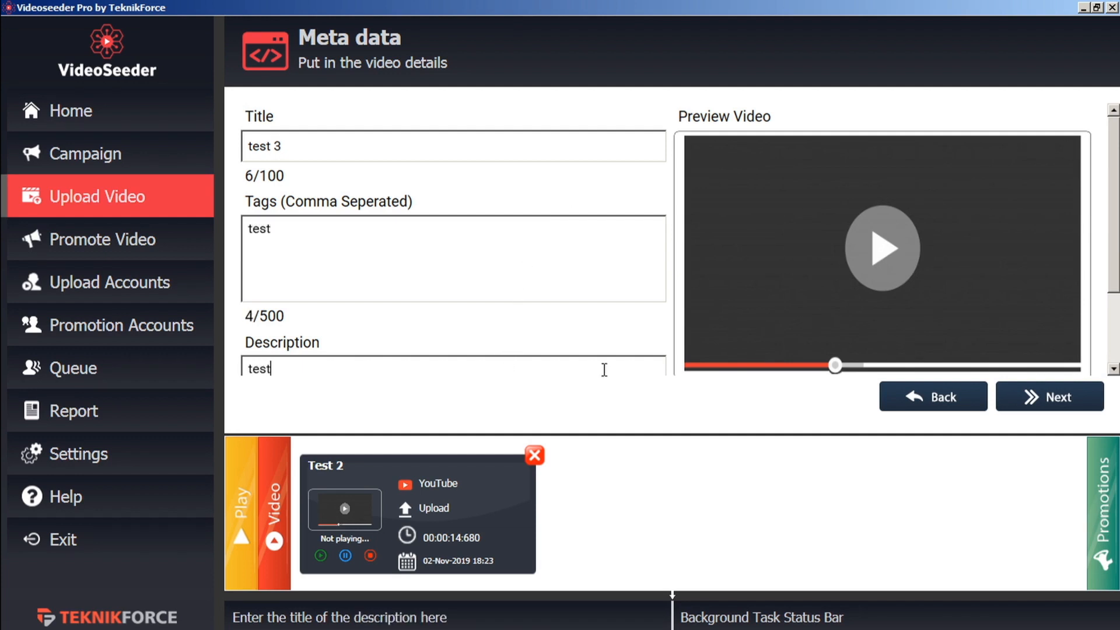
pyautogui.click(1060, 410)
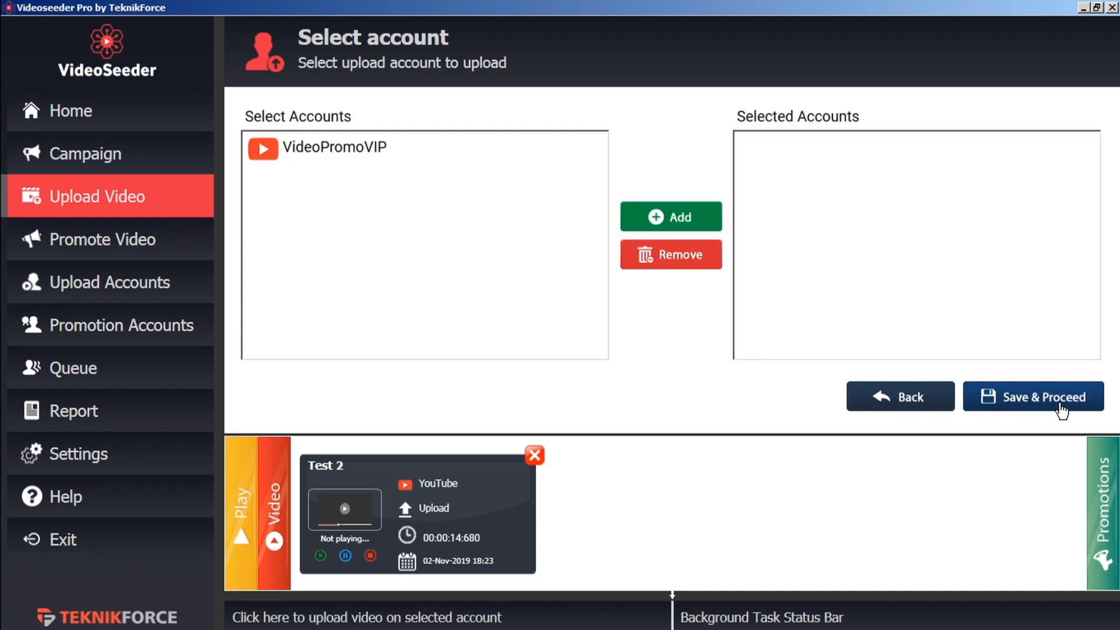
# - Add the YouTube account to the selected accounts and queue the Test 2 video upload
pyautogui.click(357, 154)
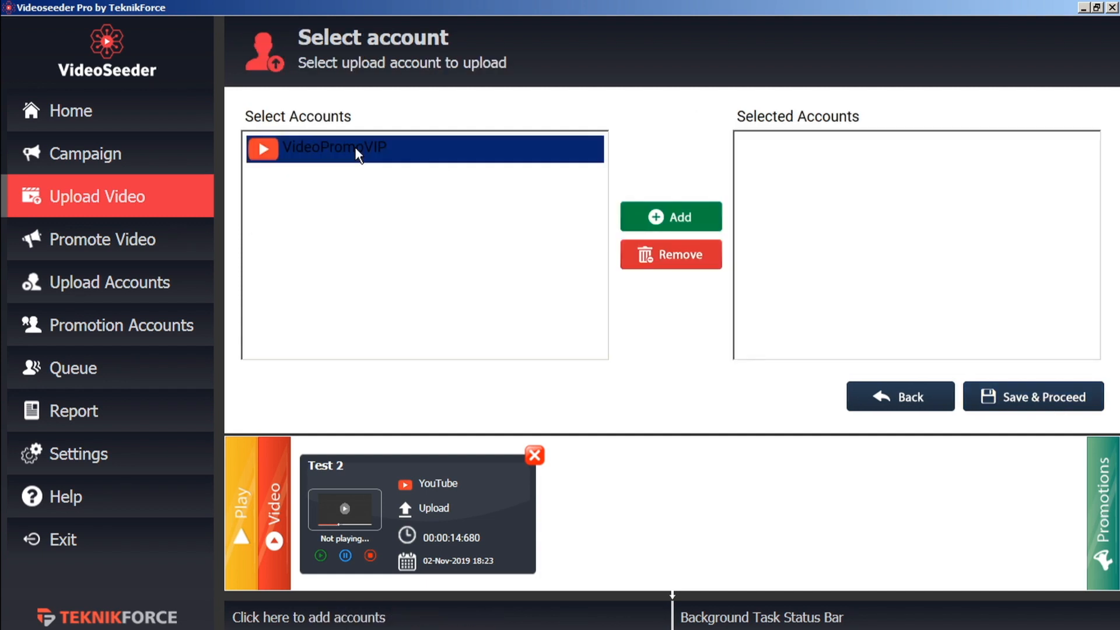
pyautogui.click(674, 213)
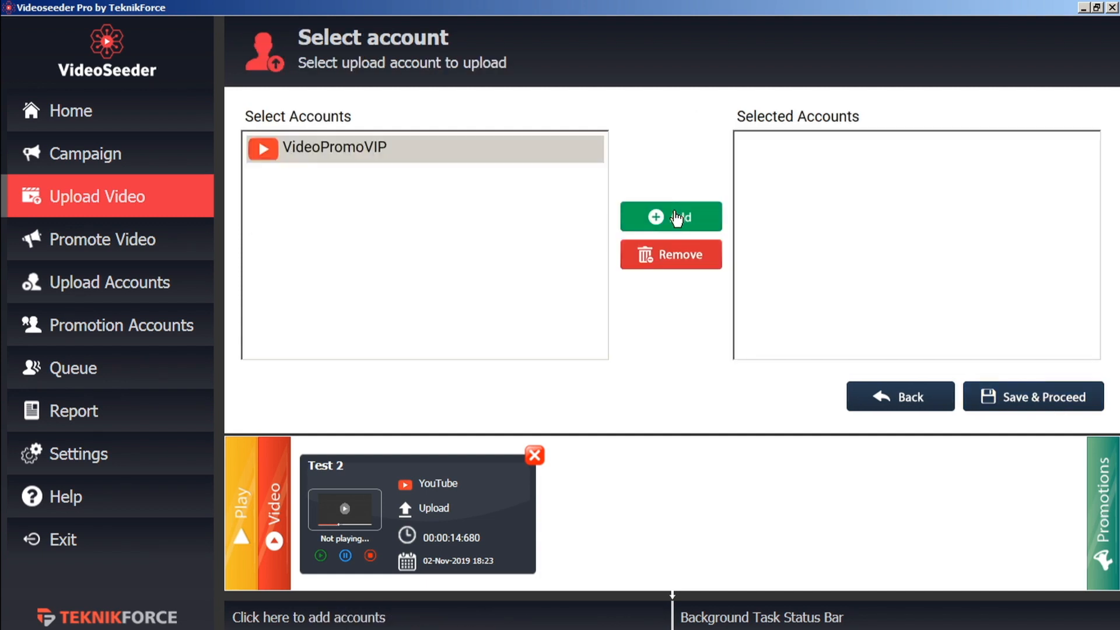
pyautogui.click(1035, 399)
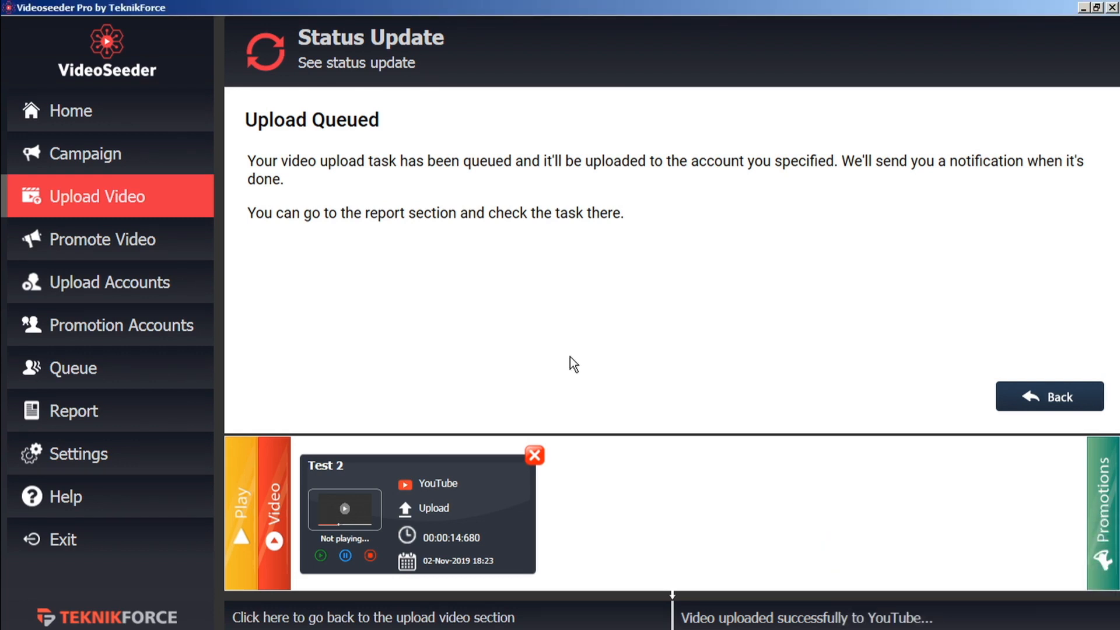
# - Start a video promotion with the pasted YouTube link, title 'test' and tags 'test'
pyautogui.click(185, 257)
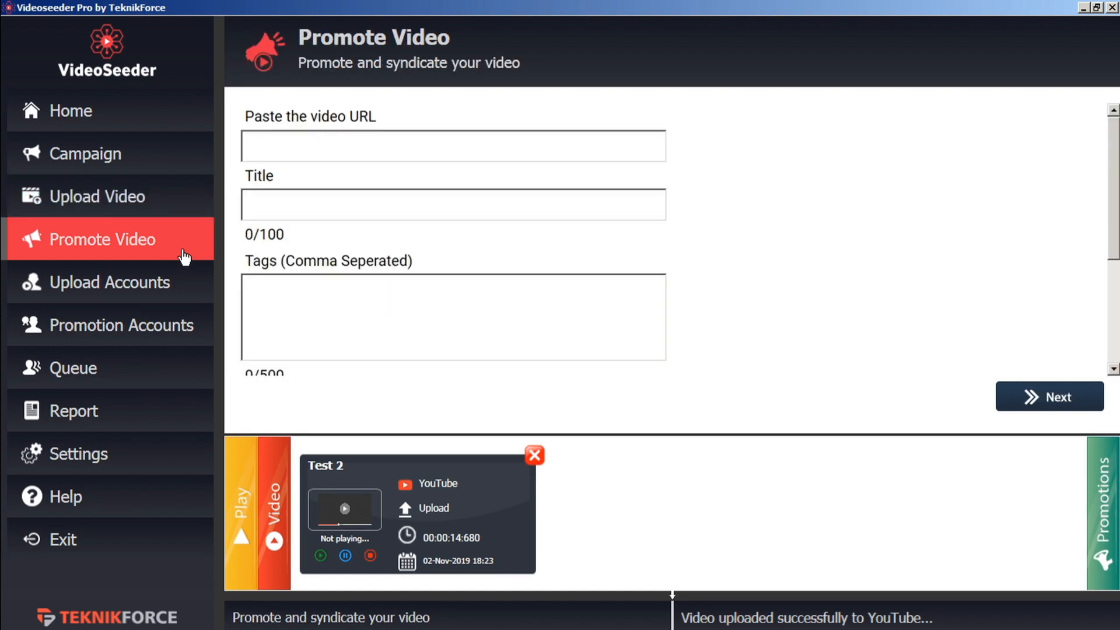
pyautogui.click(345, 144)
pyautogui.write('https://youtu.be/zPMSkxX-aGU')
pyautogui.click(341, 203)
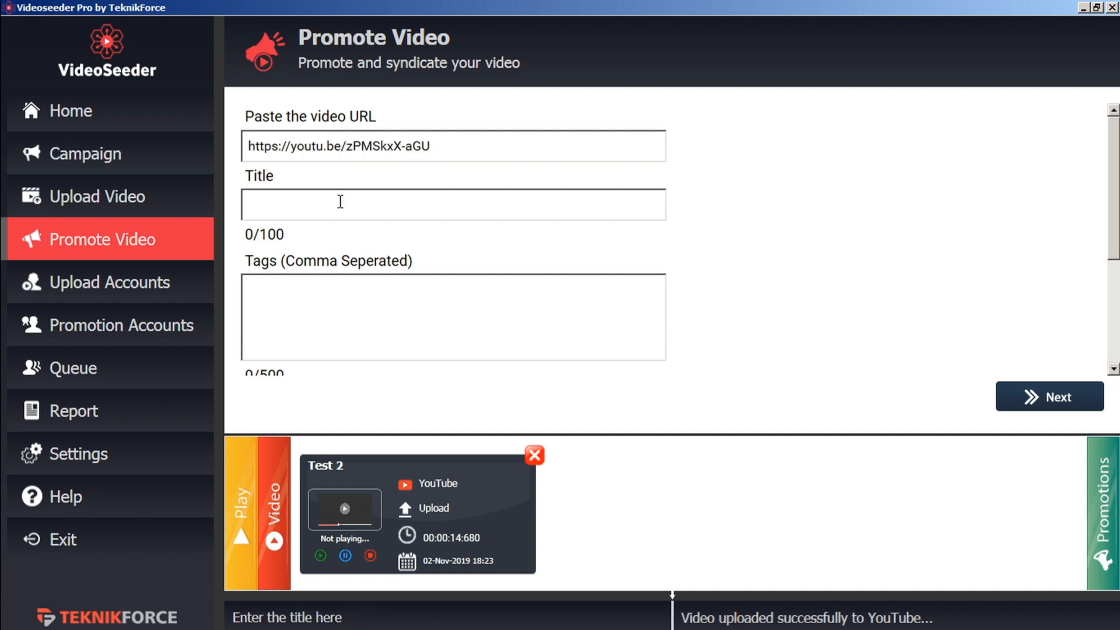
pyautogui.write('test')
pyautogui.click(372, 320)
pyautogui.write('test')
pyautogui.scroll(-1, 374, 321)
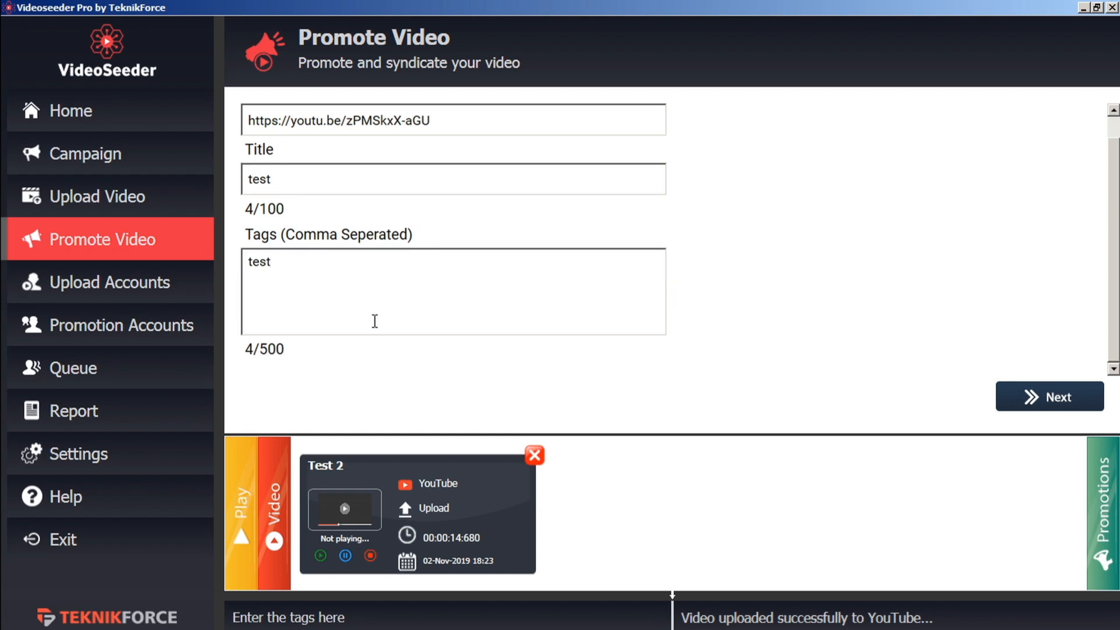
pyautogui.click(1083, 399)
# - Enter 'short' as the Twitter description and 'med' as the Facebook description
pyautogui.click(517, 173)
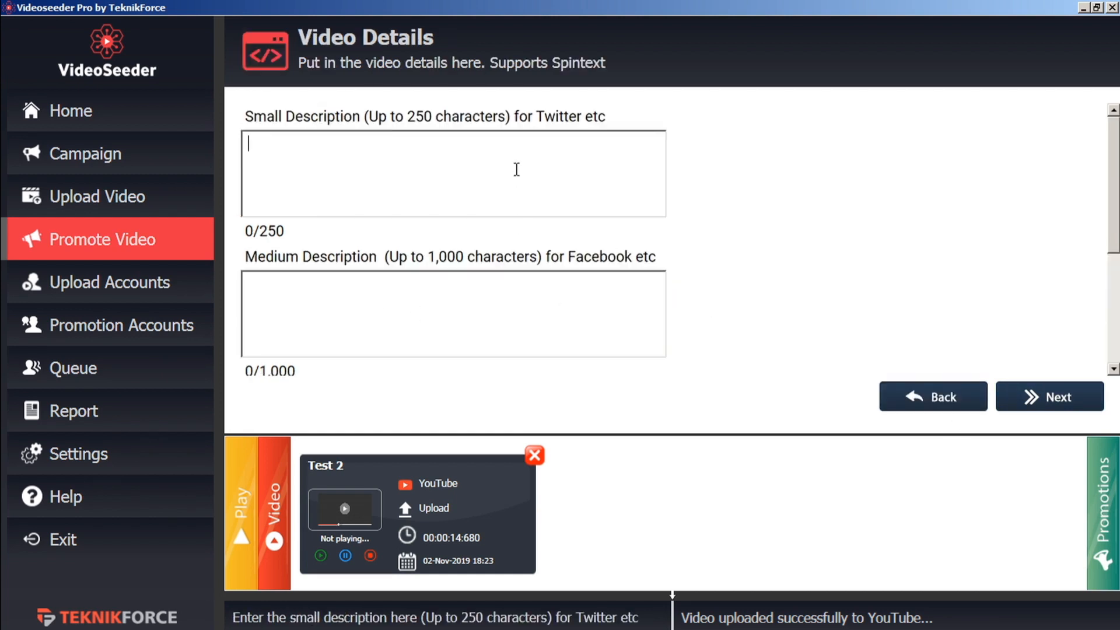
pyautogui.write('short')
pyautogui.click(432, 314)
pyautogui.write('med')
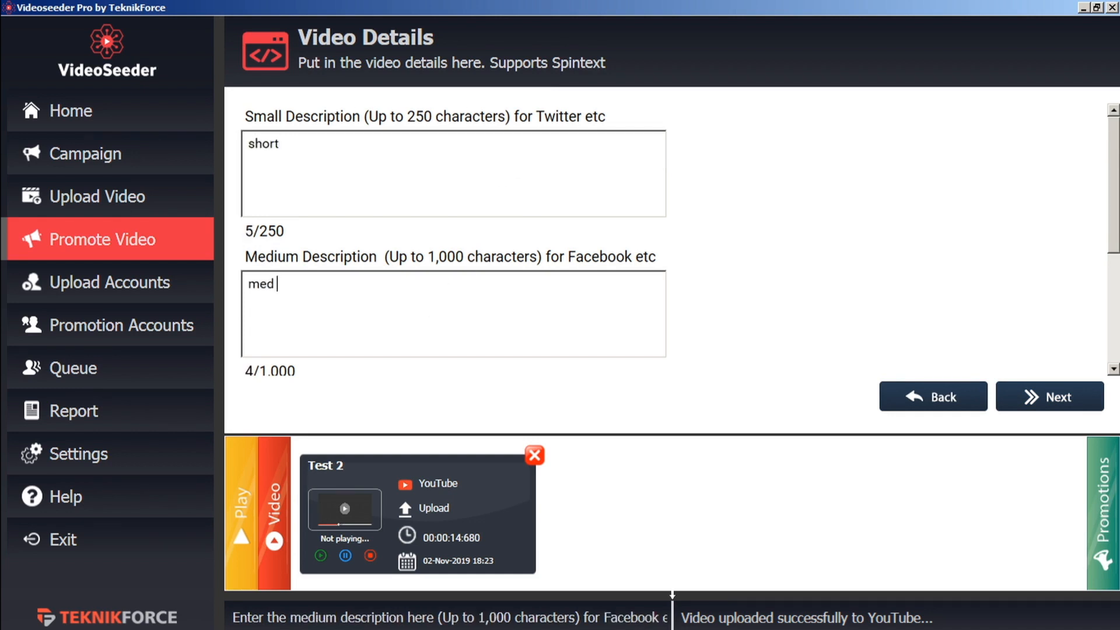
pyautogui.click(1060, 408)
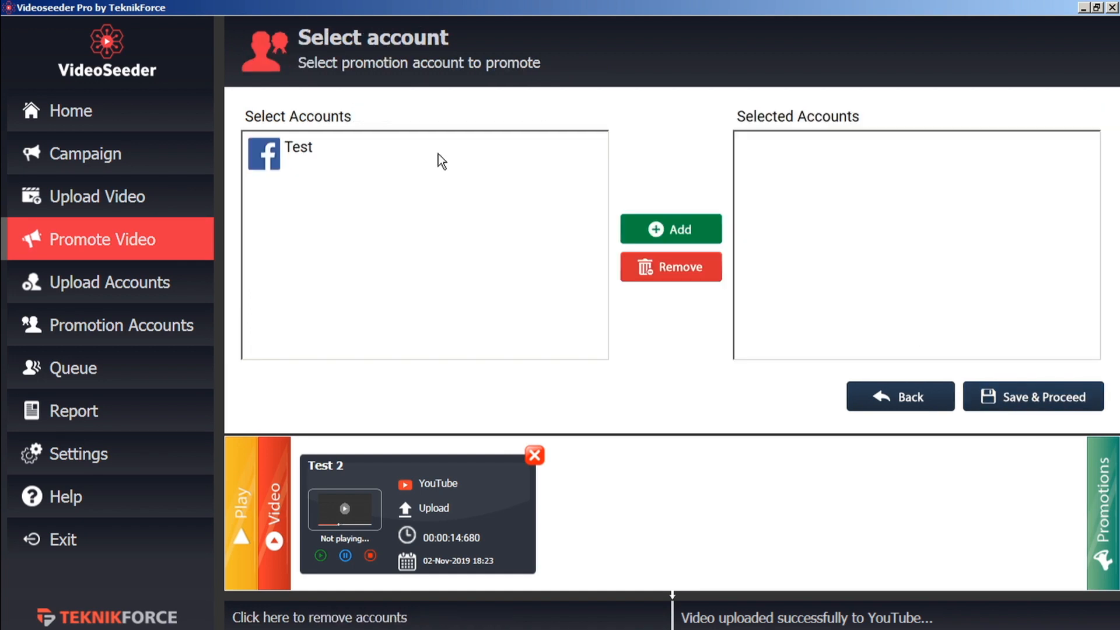
# - Add the Test Facebook account to the selected accounts and queue the promotion
pyautogui.click(295, 145)
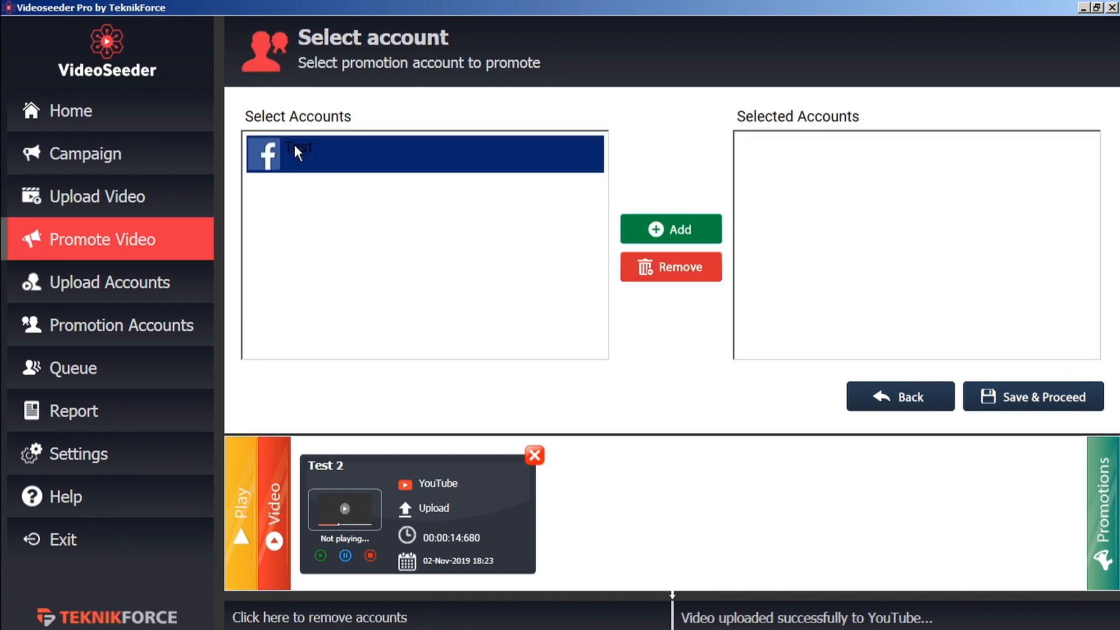
pyautogui.click(670, 237)
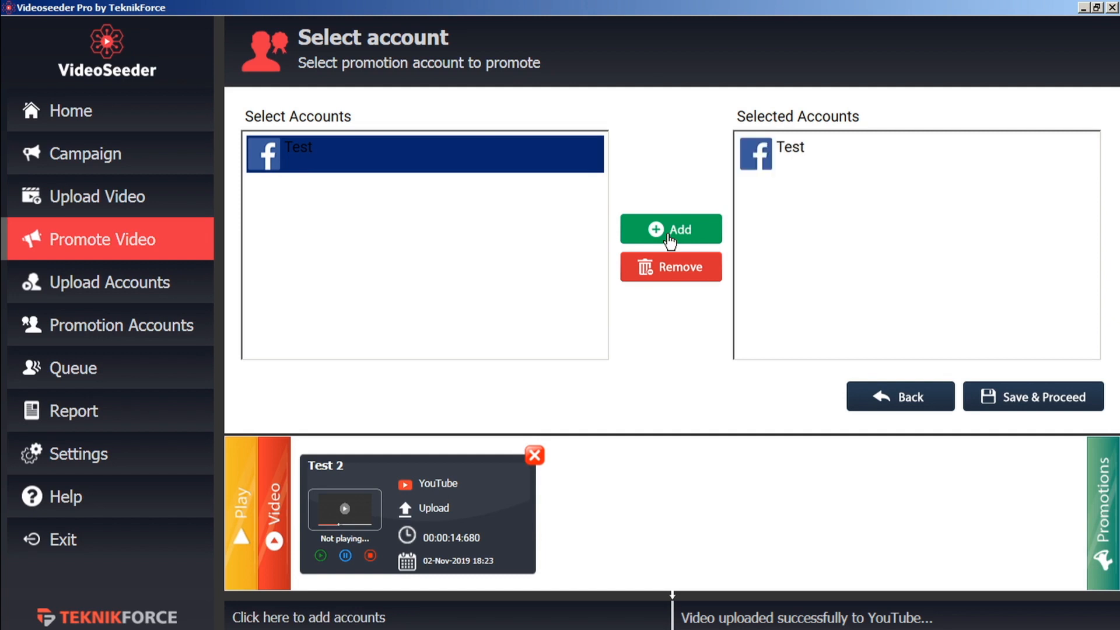
pyautogui.click(1029, 398)
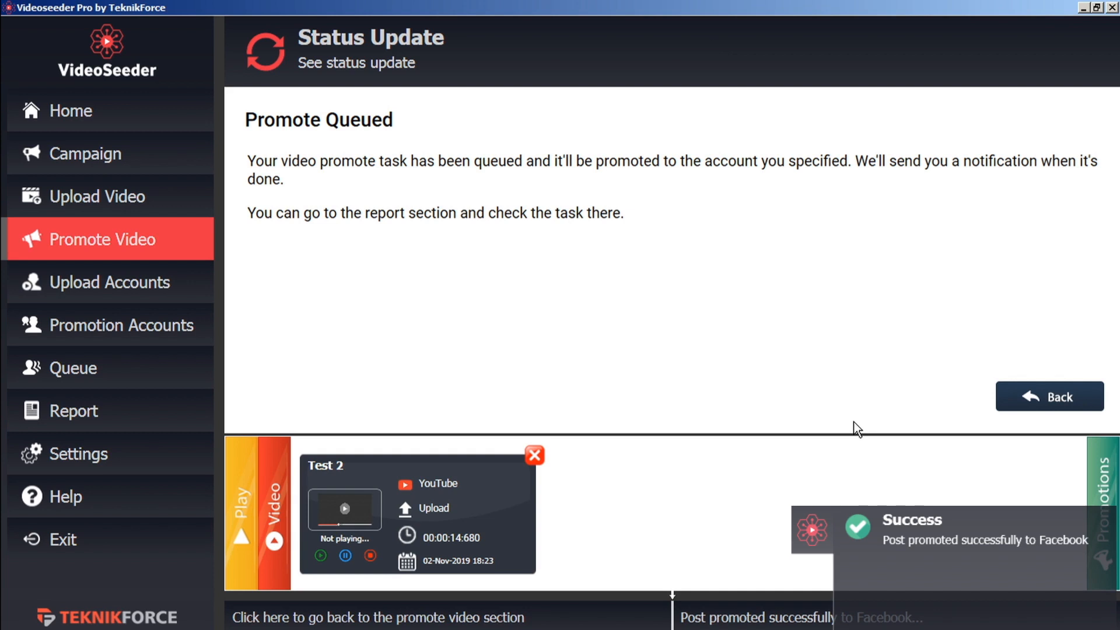
# - Check the actions report and open the test demo Facebook post and YouTube video
pyautogui.click(167, 417)
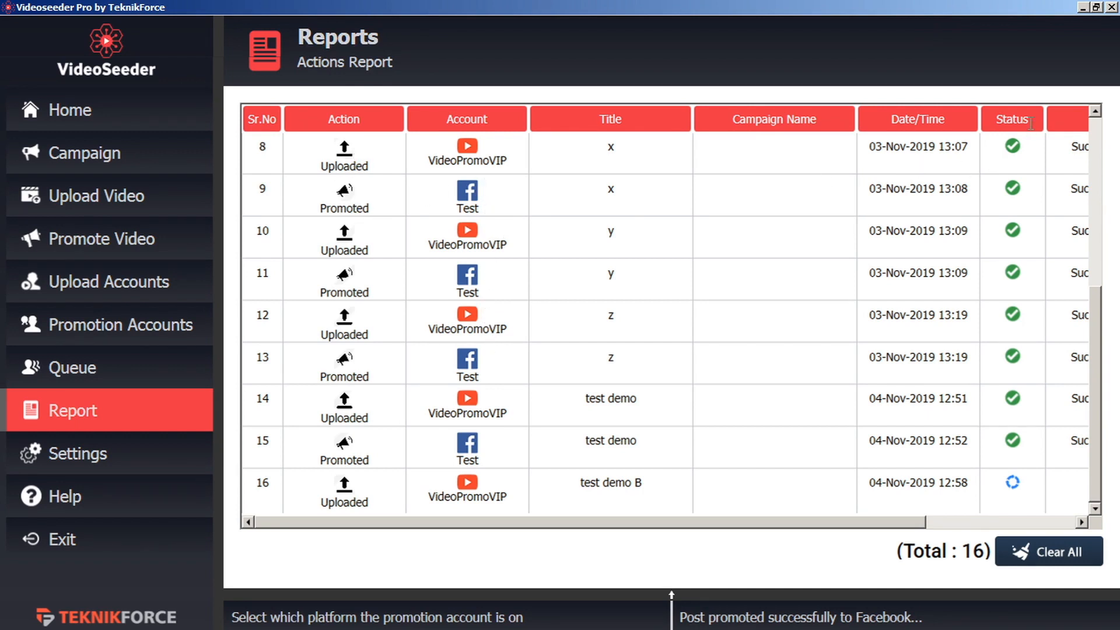
pyautogui.moveTo(817, 522); pyautogui.dragTo(1017, 523)
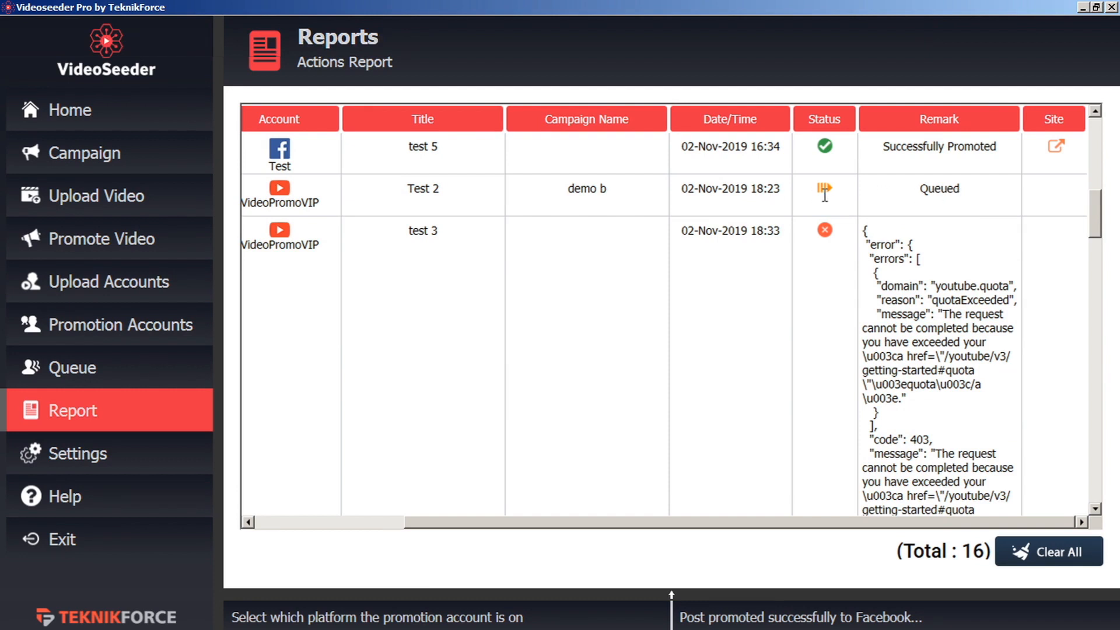
pyautogui.scroll(-2, 824, 195)
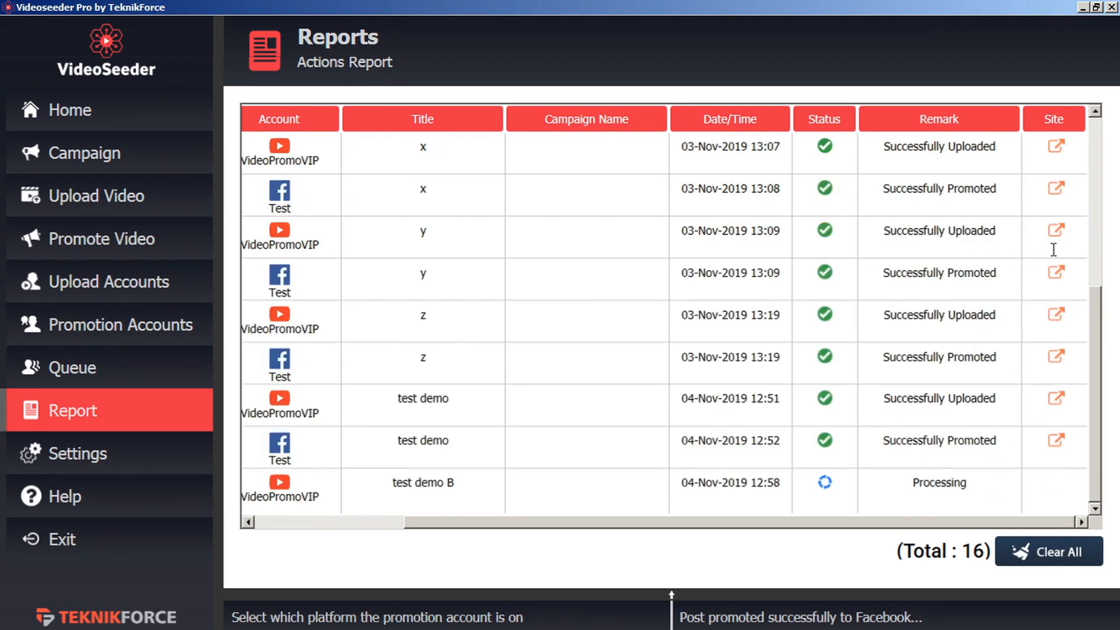
pyautogui.click(1057, 442)
pyautogui.click(1056, 402)
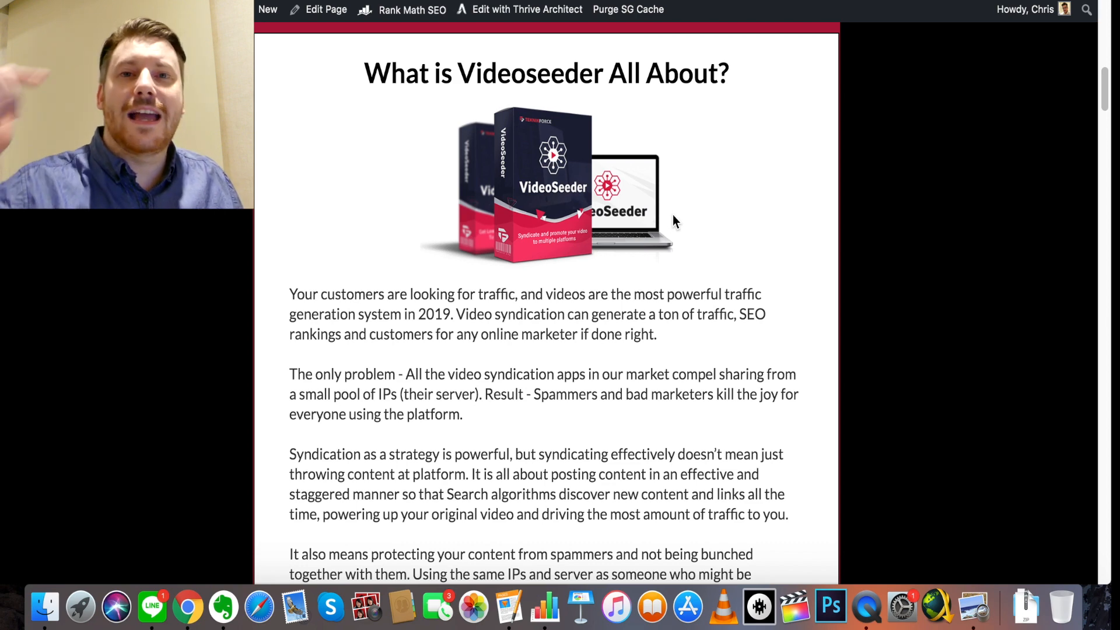
pyautogui.scroll(-5, 677, 228)
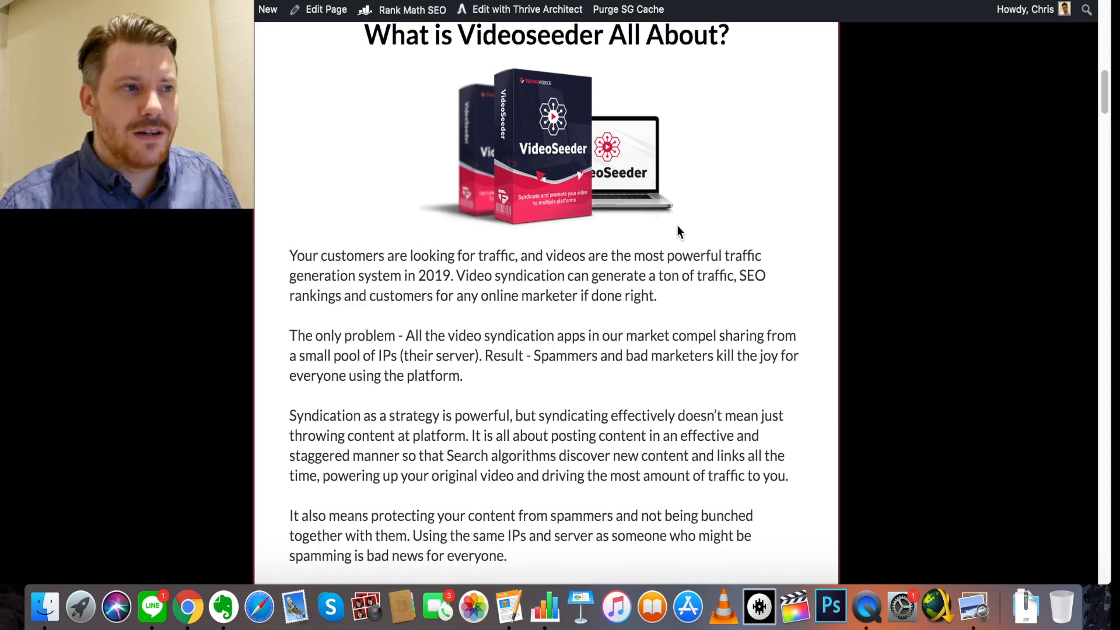
pyautogui.scroll(-6, 677, 228)
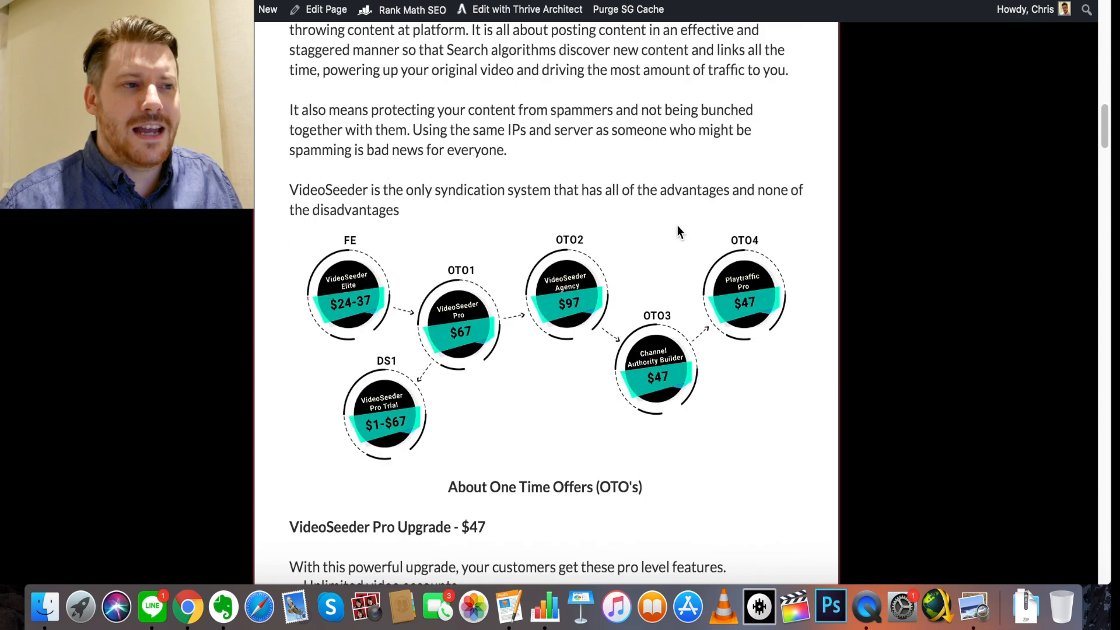
pyautogui.scroll(-1, 678, 226)
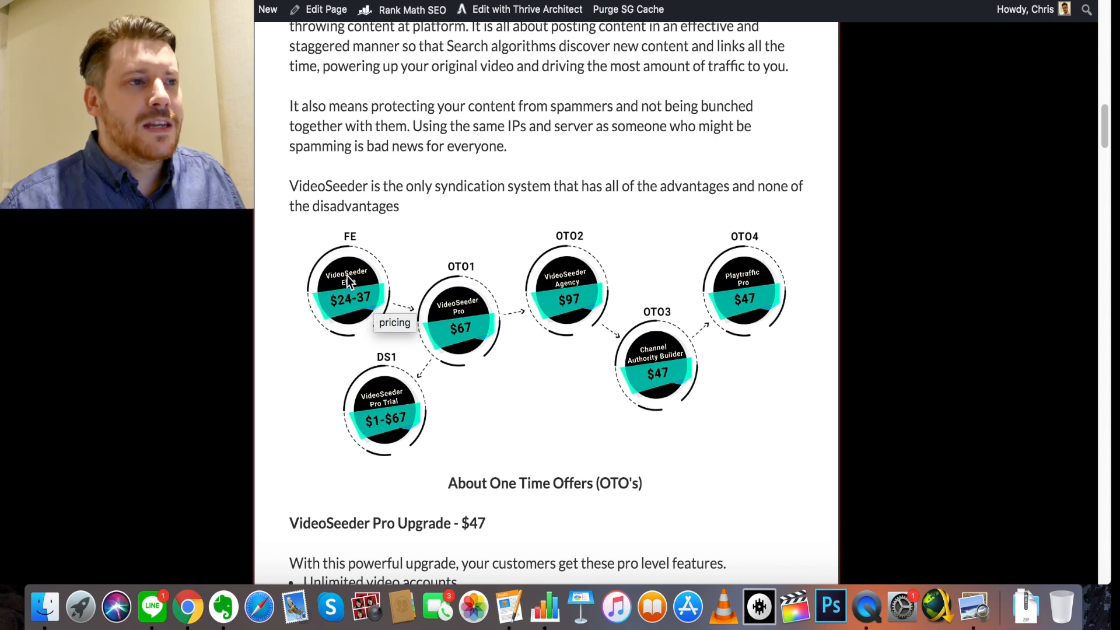
pyautogui.scroll(-10, 346, 277)
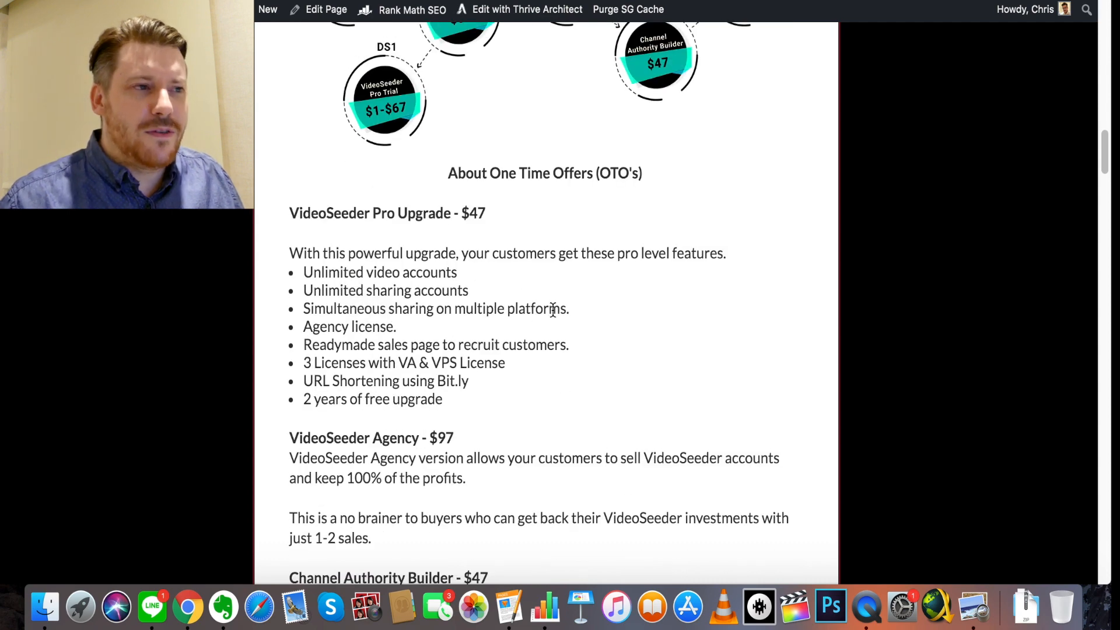
pyautogui.scroll(-3, 553, 309)
pyautogui.scroll(1, 553, 310)
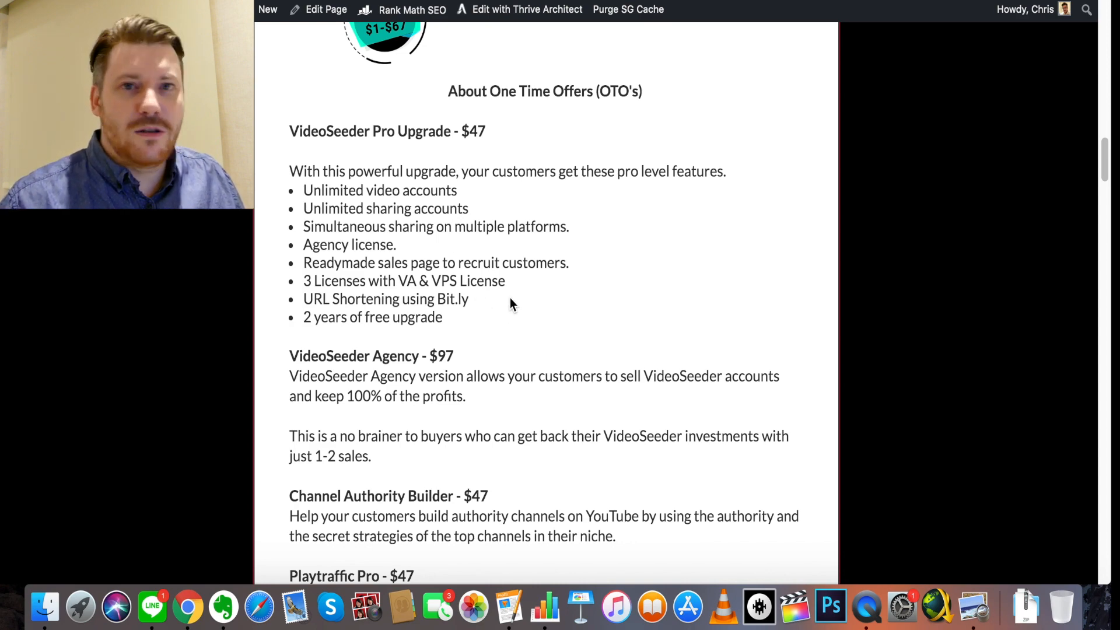
pyautogui.scroll(-3, 509, 297)
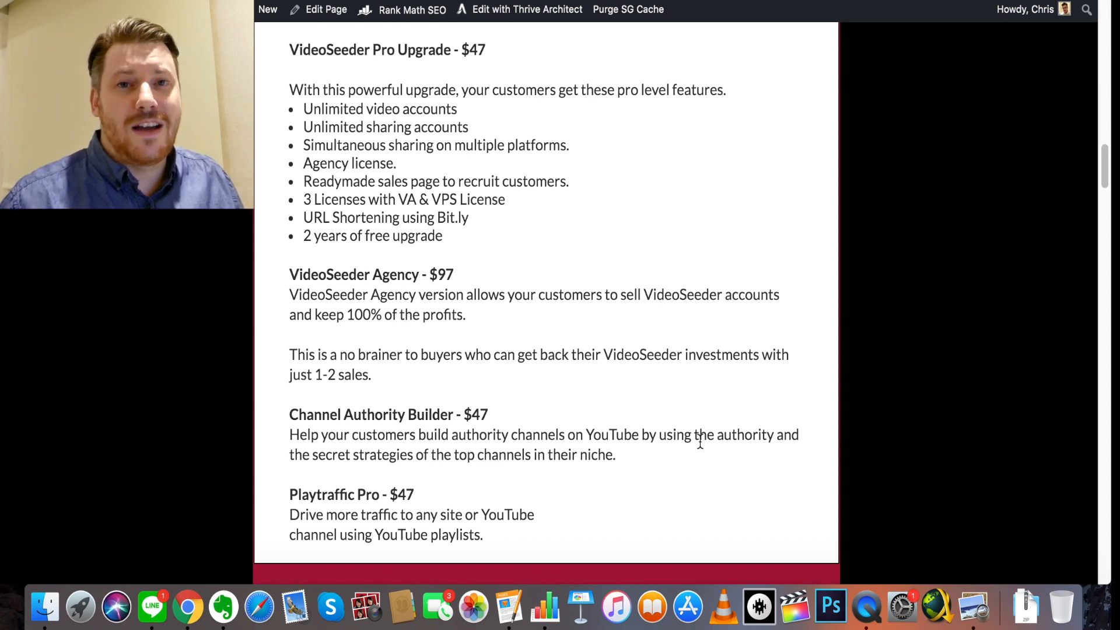
pyautogui.scroll(-1, 700, 441)
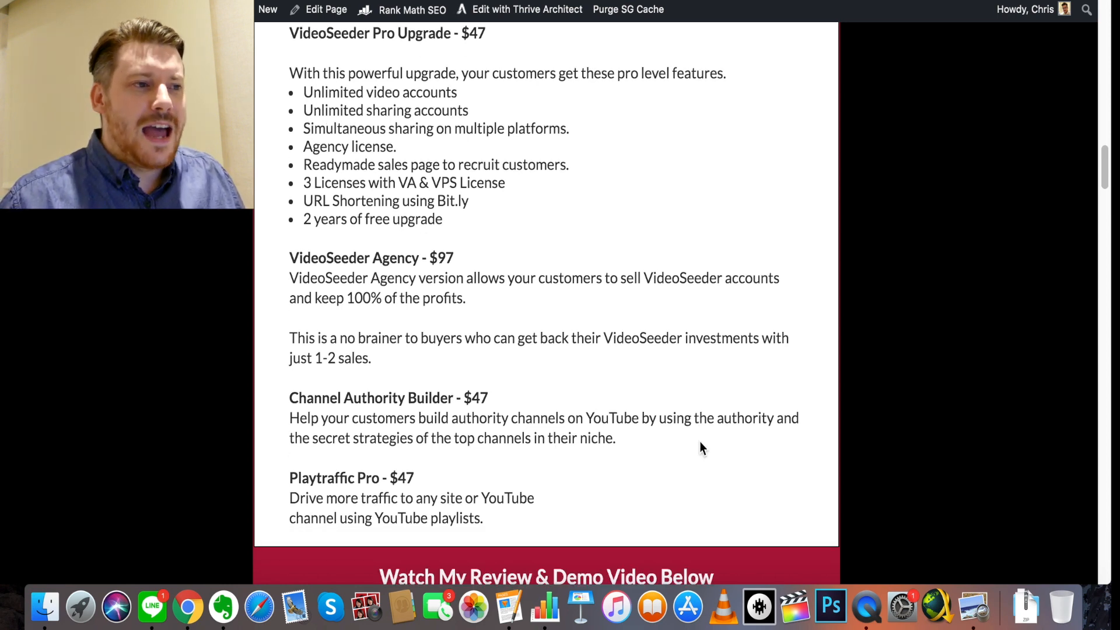